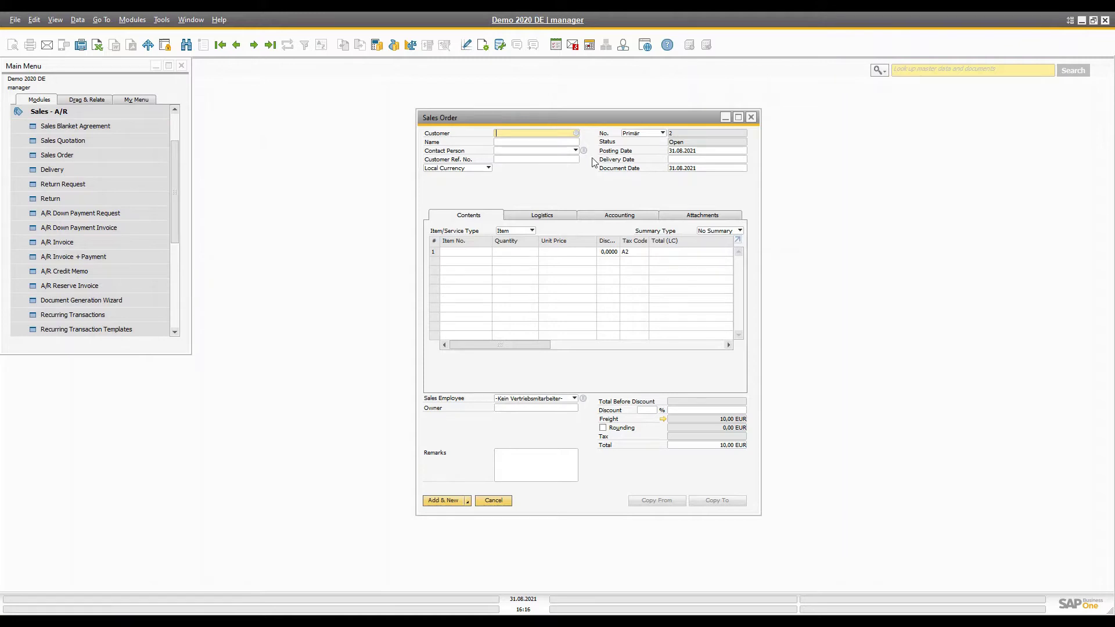
- Select Ursulinengymnasium as the sales order's customer and open its business partner master data beside the order
key(Tab)
double_click(367, 224)
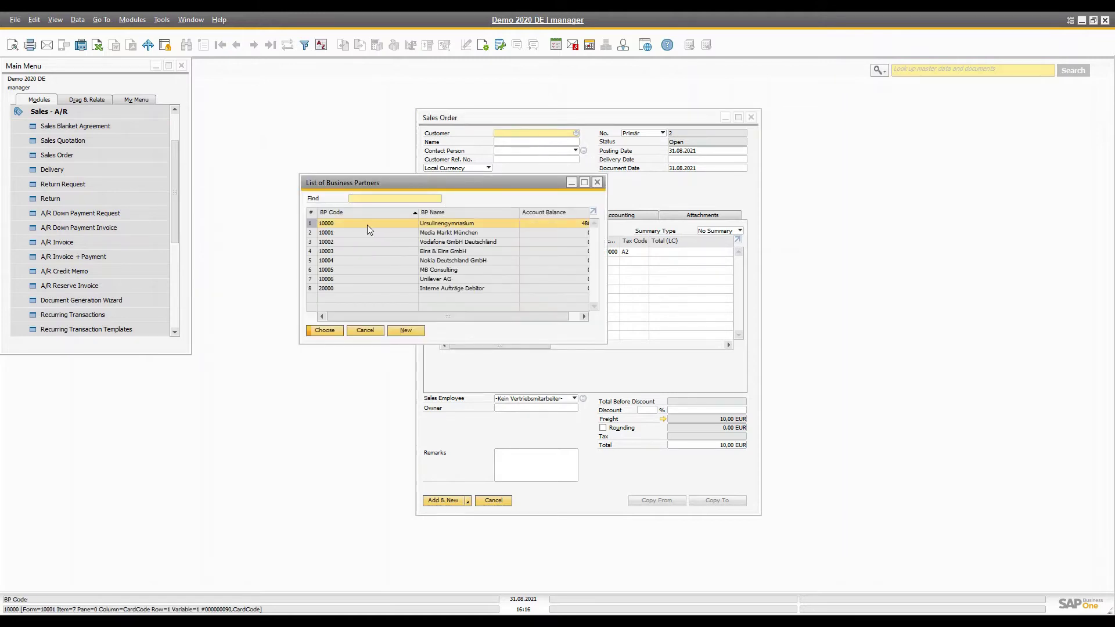
click(491, 133)
drag(393, 130, 306, 130)
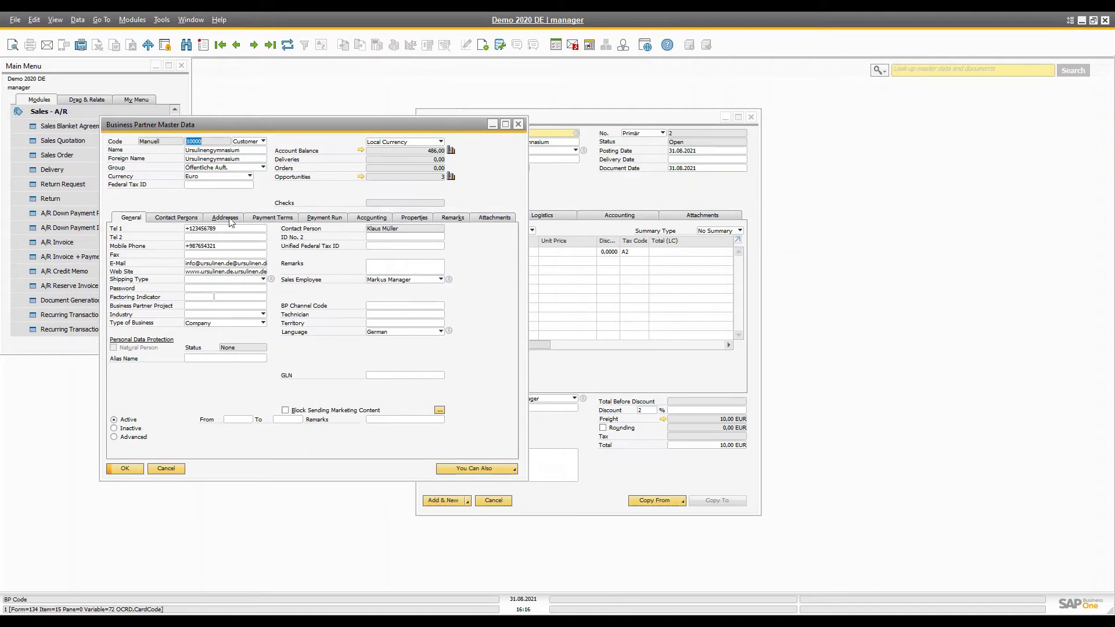
drag(605, 119, 820, 115)
drag(309, 133, 366, 139)
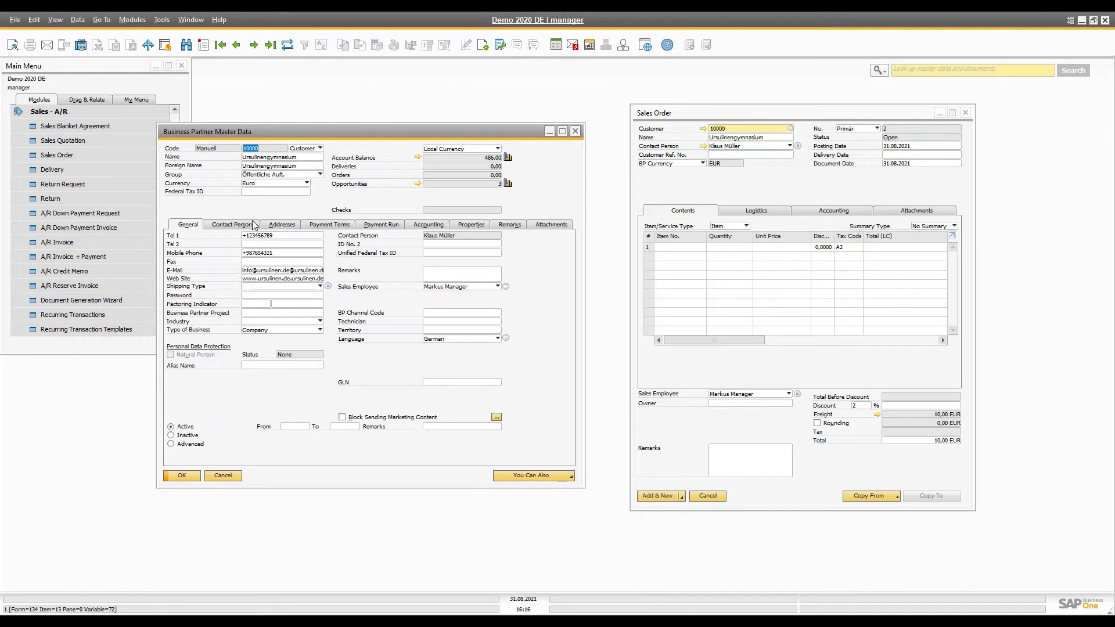
- Review the customer's bill-to and ship-to addresses and its payment terms in the master data
click(277, 225)
click(229, 255)
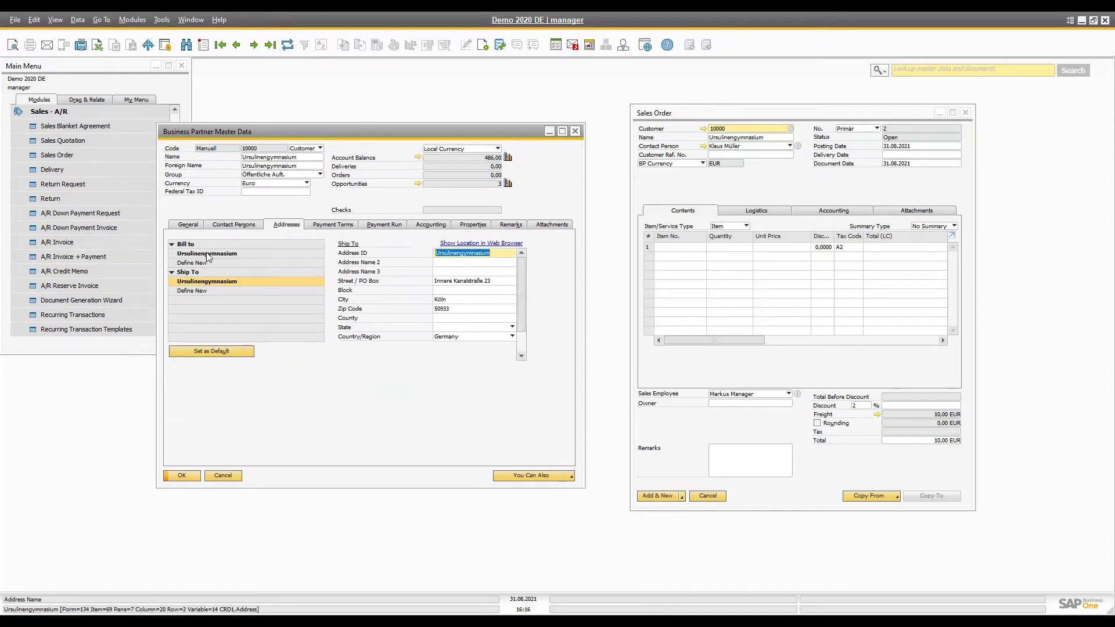
click(335, 225)
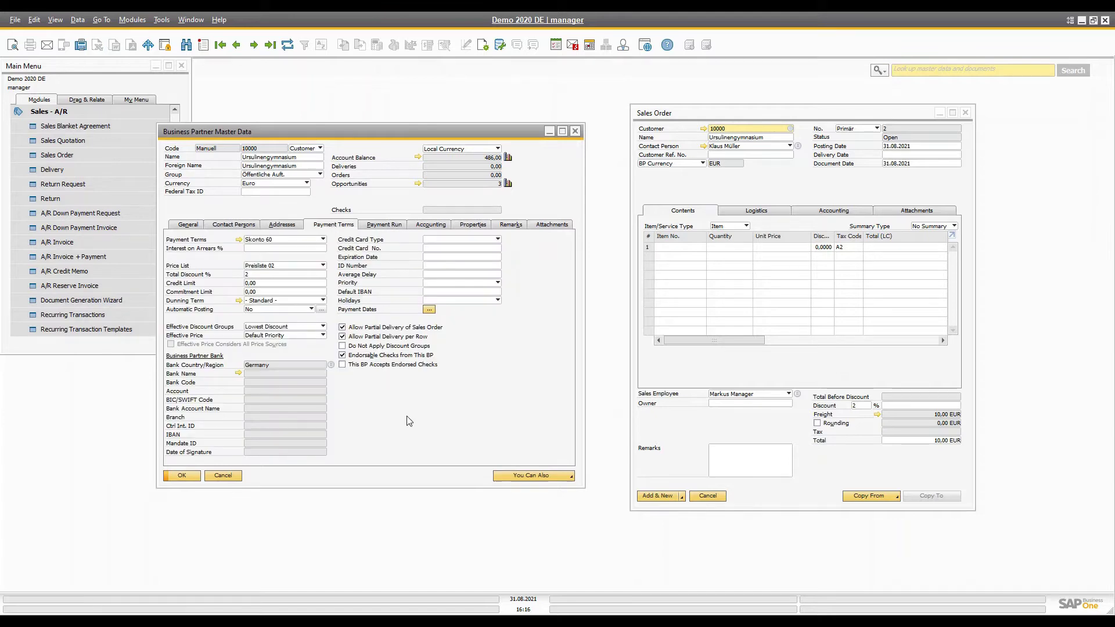
- Set the total discount of the Skonto 60 payment terms to 5% and apply the update to the business partner master data
click(239, 240)
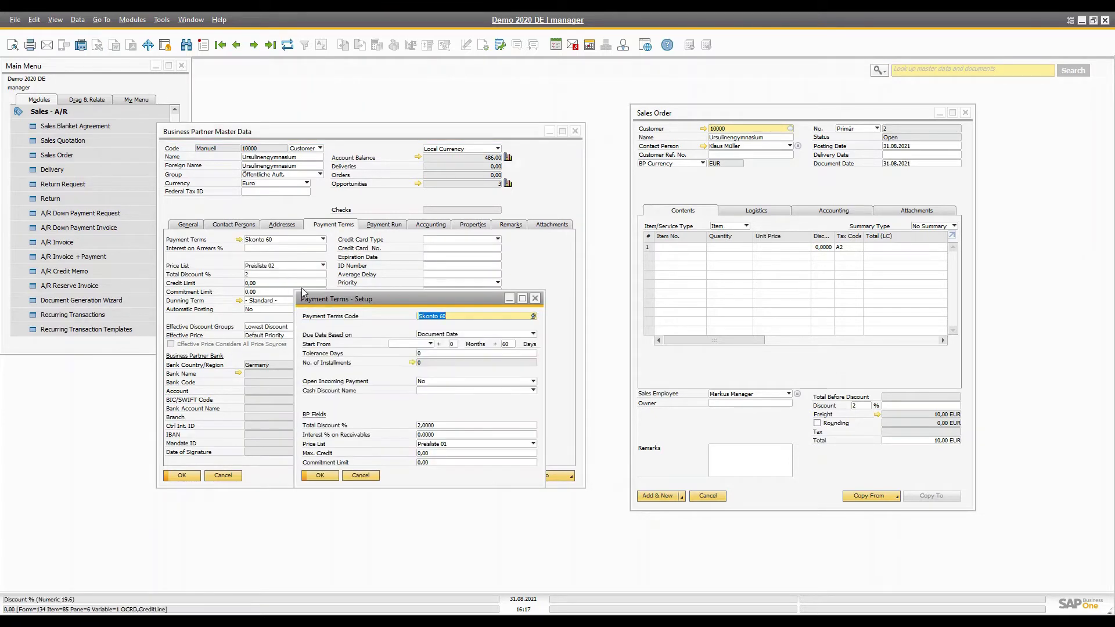
drag(388, 300, 640, 223)
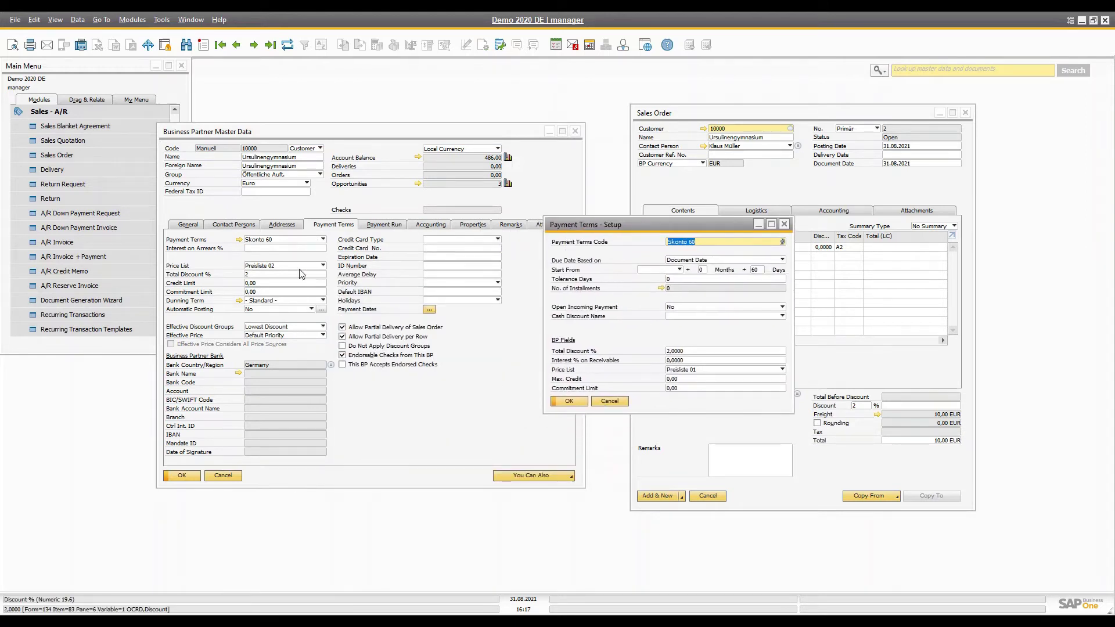
double_click(695, 351)
key(Delete)
text(5)
key(Tab)
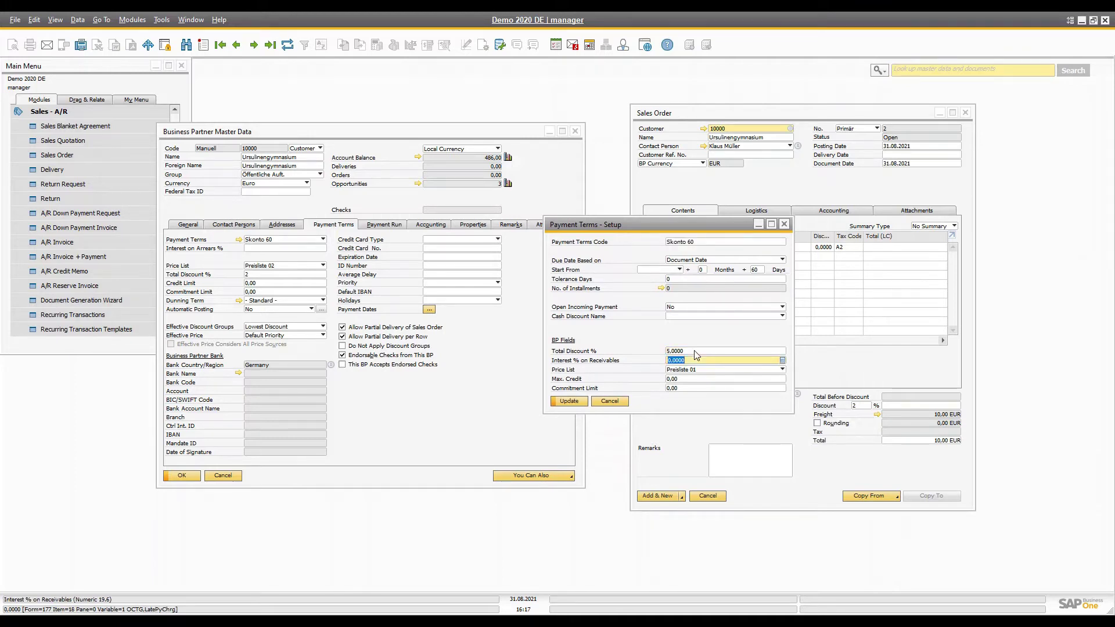
click(575, 409)
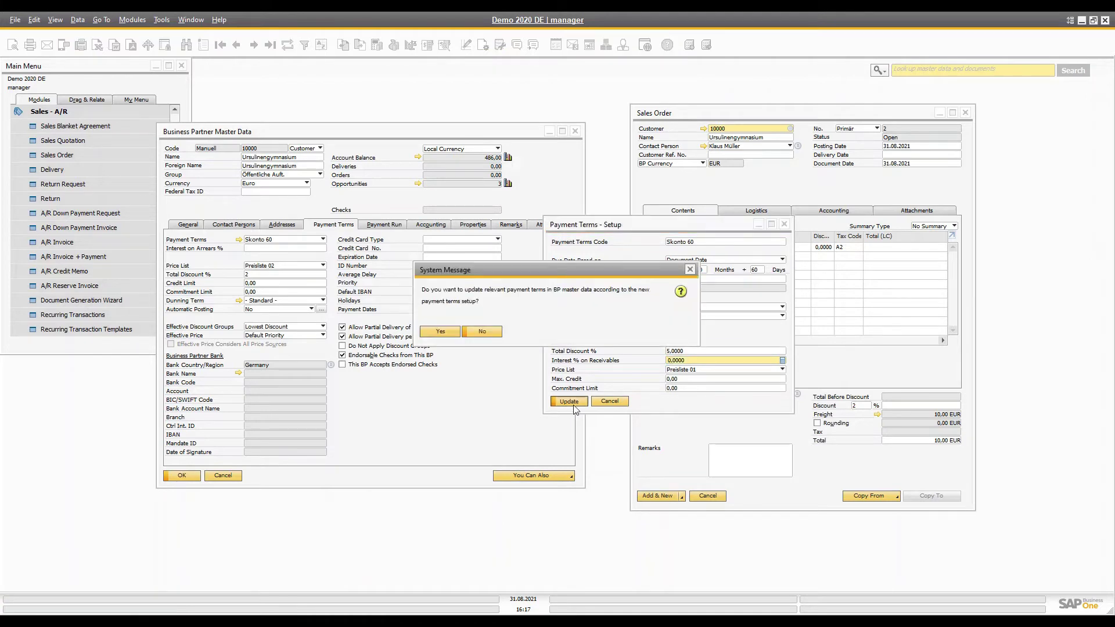
click(458, 336)
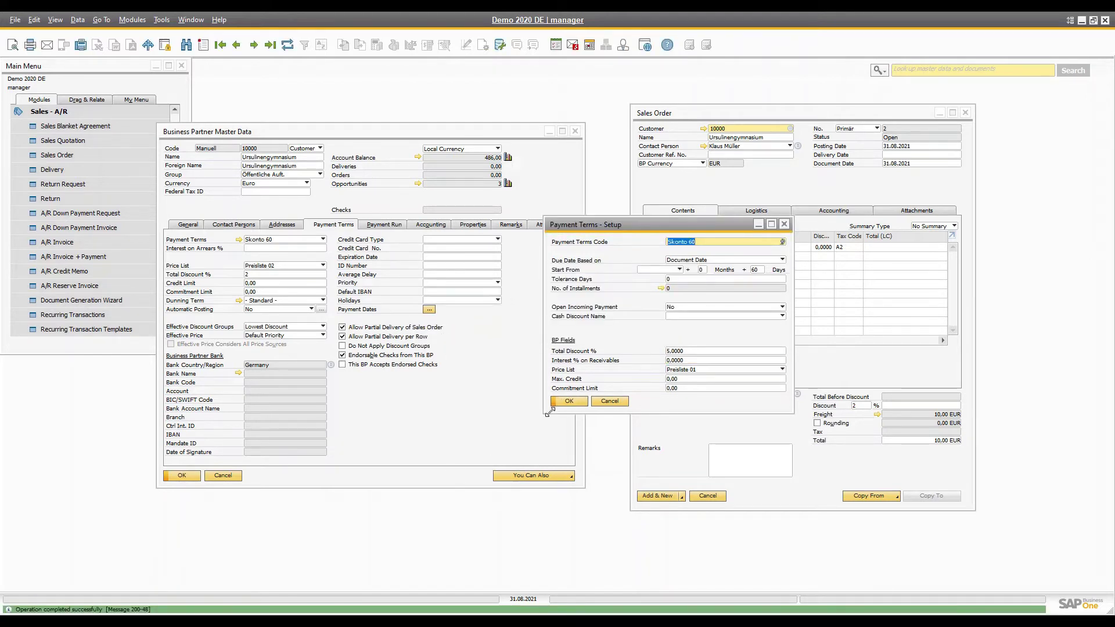
click(567, 402)
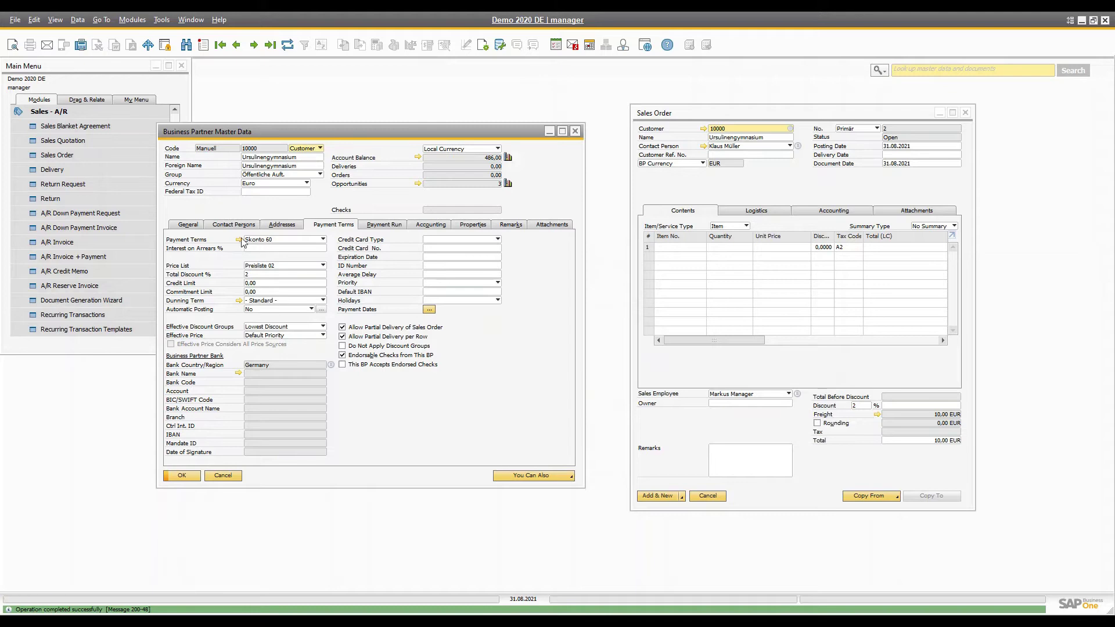
- Check the customer's price list choices and add item 10000 (Printer) to the first line of the sales order
click(323, 265)
click(456, 394)
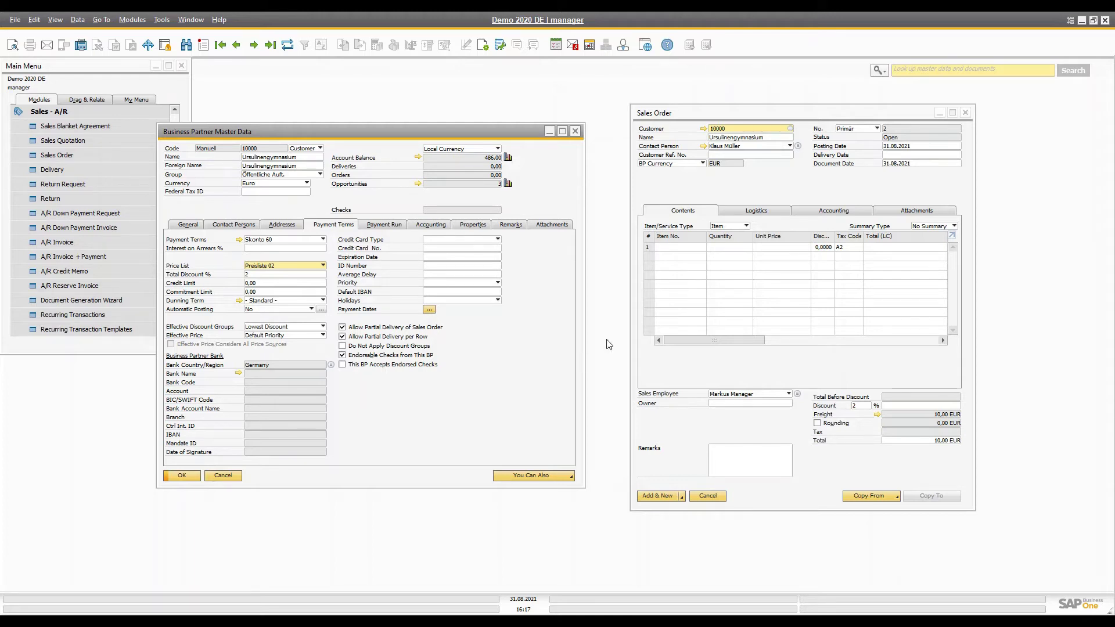
click(687, 248)
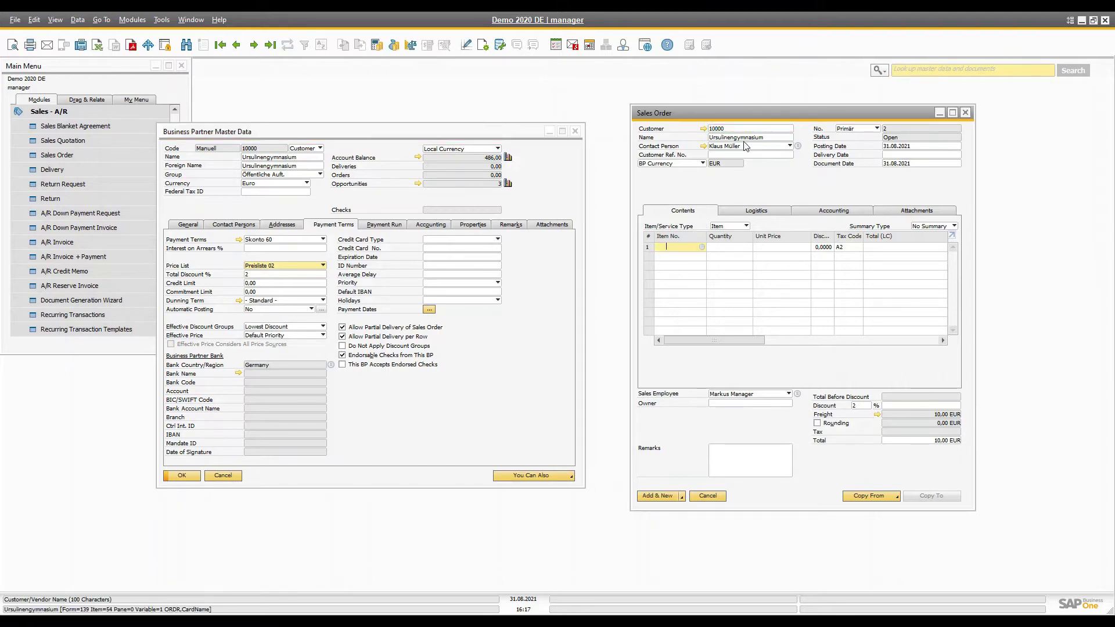
key(Tab)
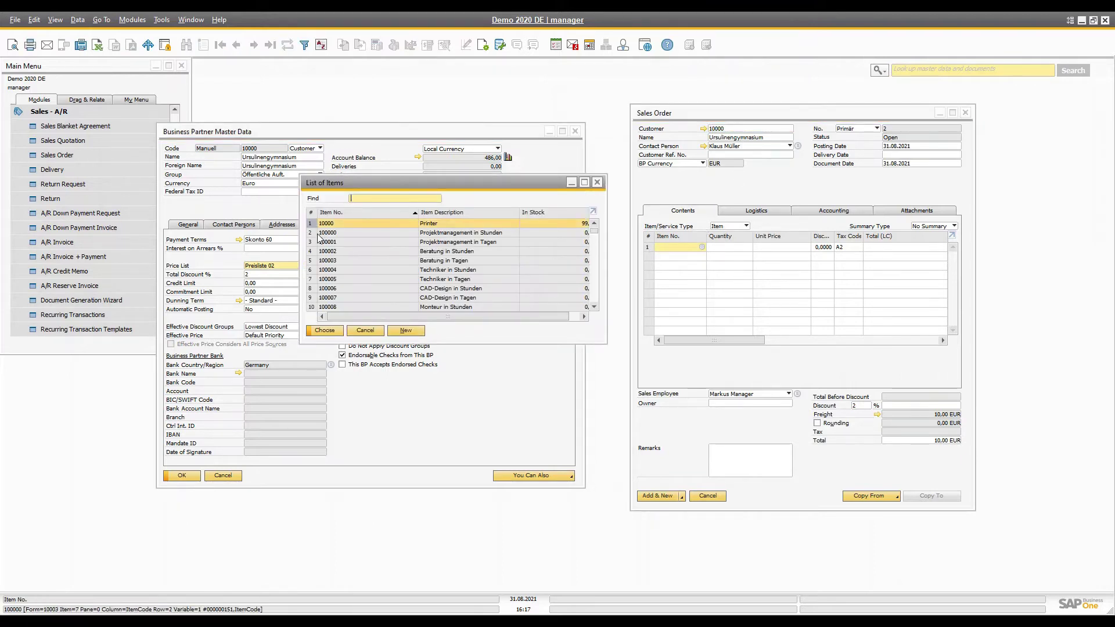
key(Return)
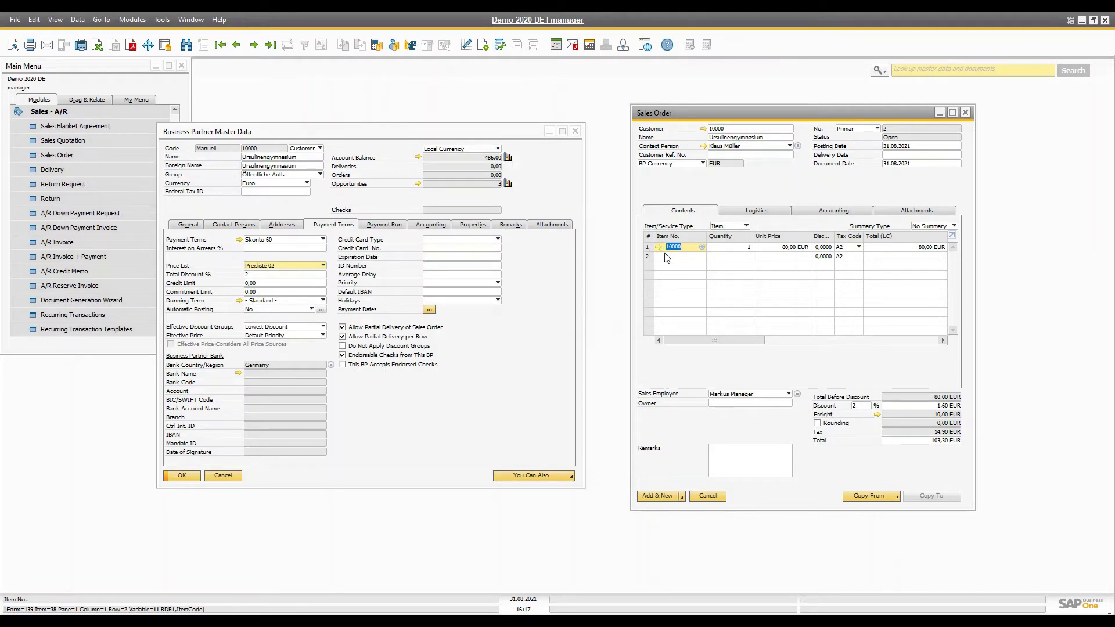
- Clear the sales order's customer and reselect Ursulinengymnasium so the order takes over its updated terms
click(735, 128)
key(BackSpace)
key(Tab)
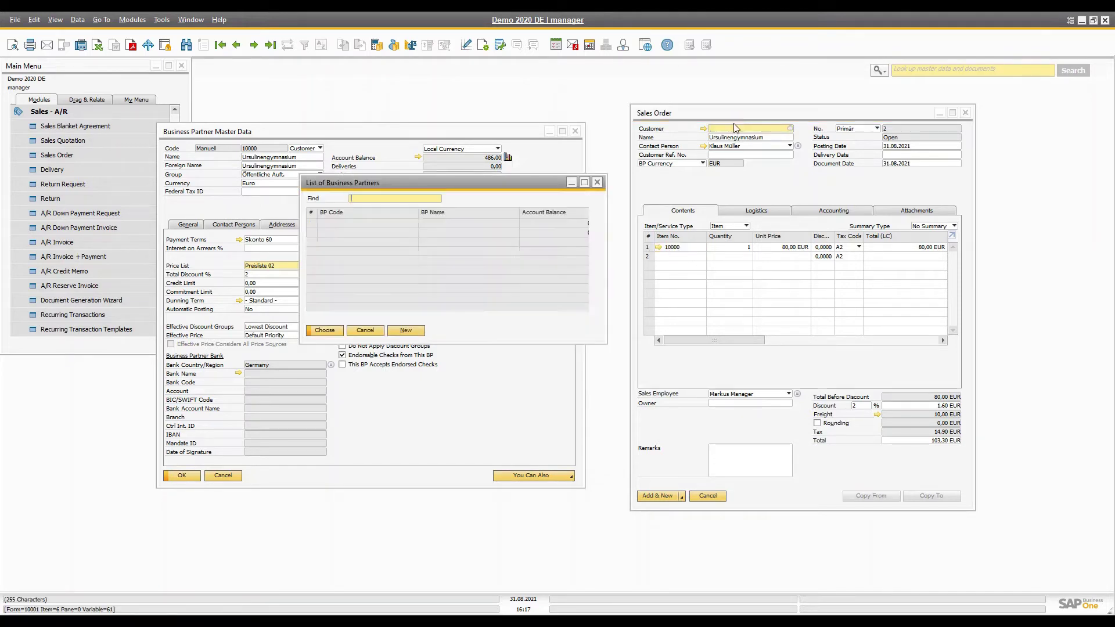
double_click(370, 223)
click(449, 344)
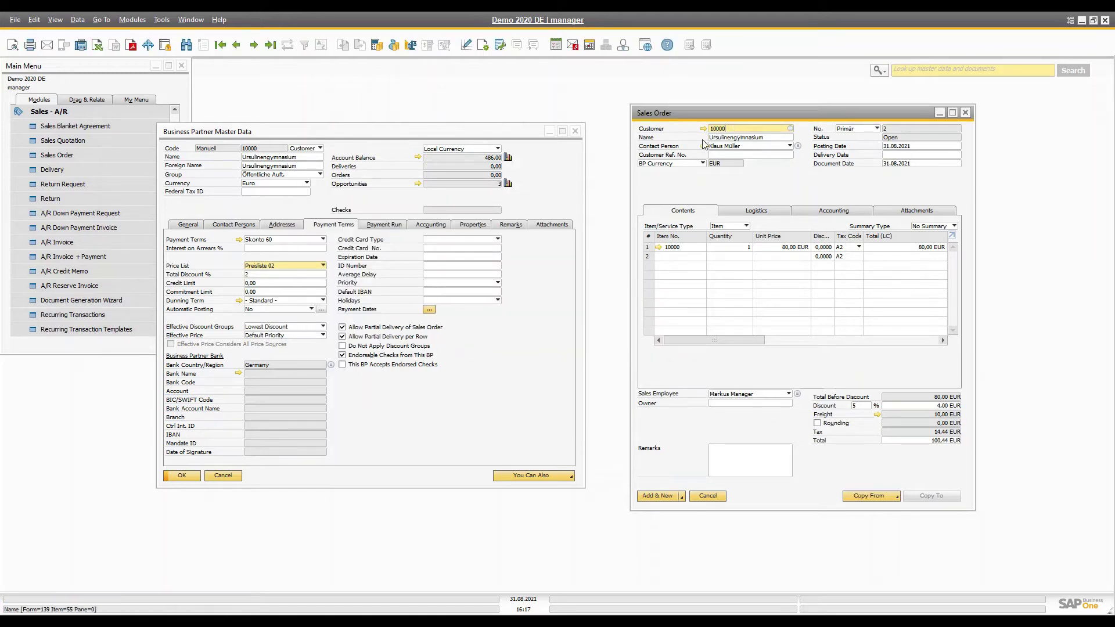
- Open the master data of the order line's Printer item and check its unit price under Preisliste 02
click(675, 247)
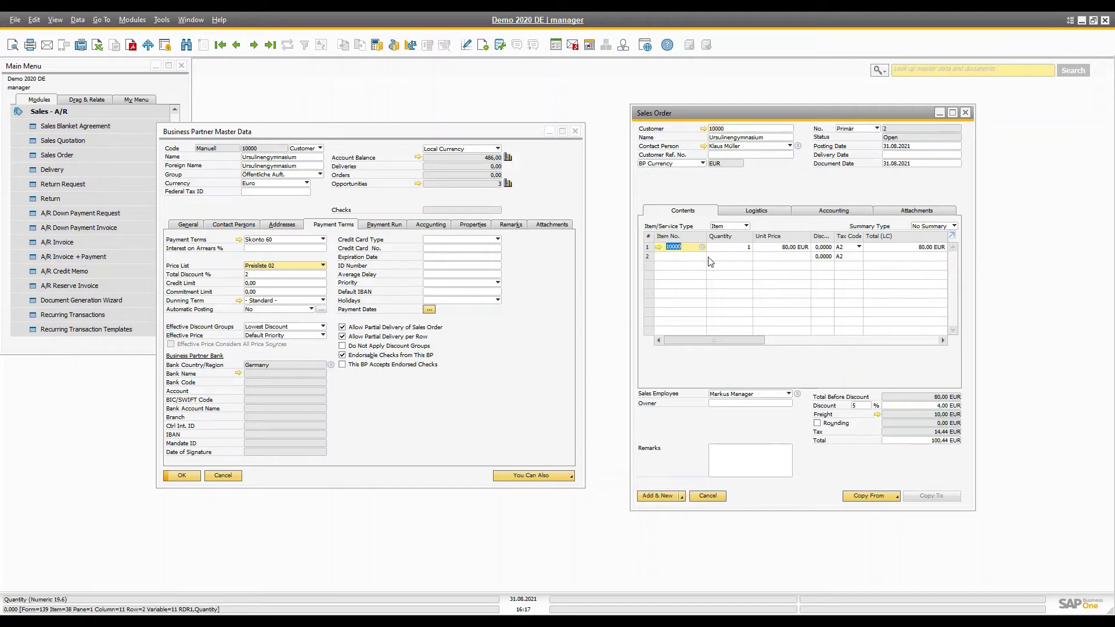
click(791, 246)
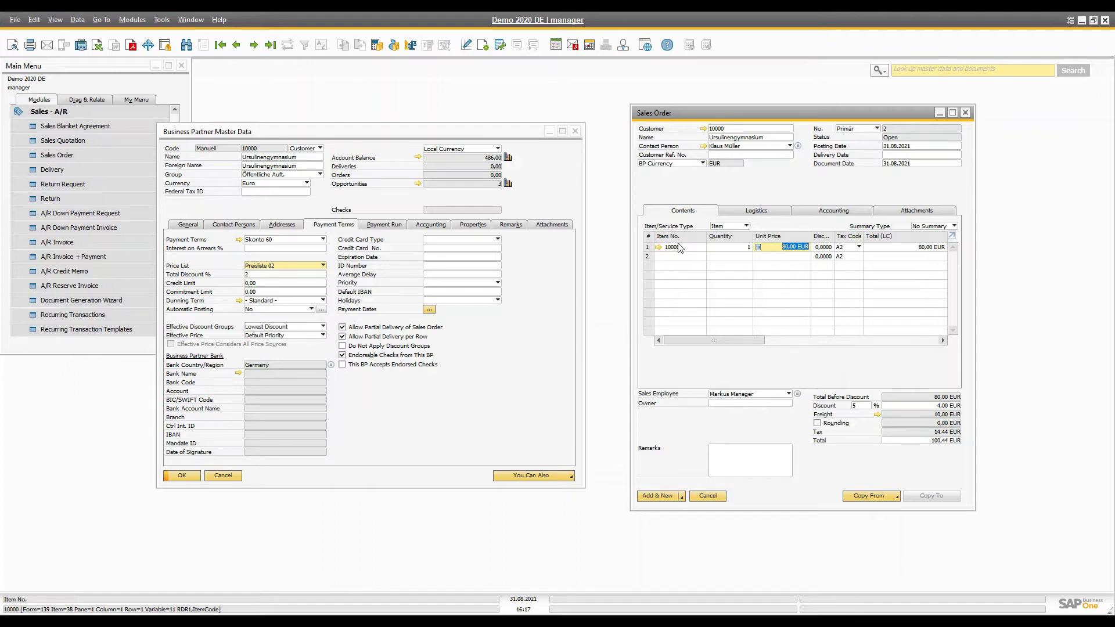
click(658, 247)
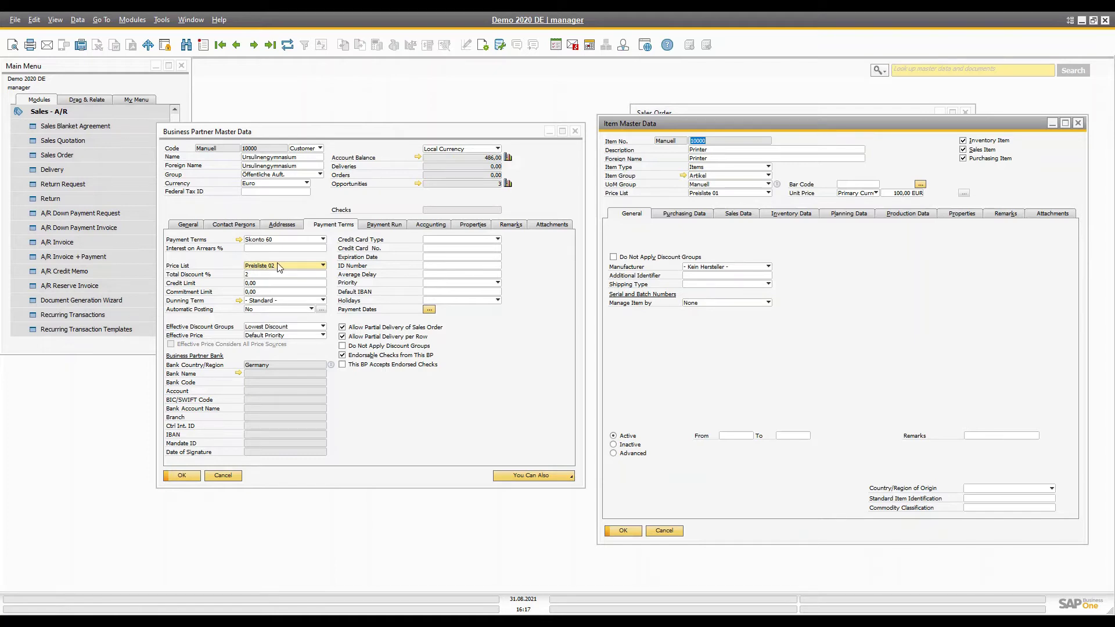
click(727, 193)
click(720, 210)
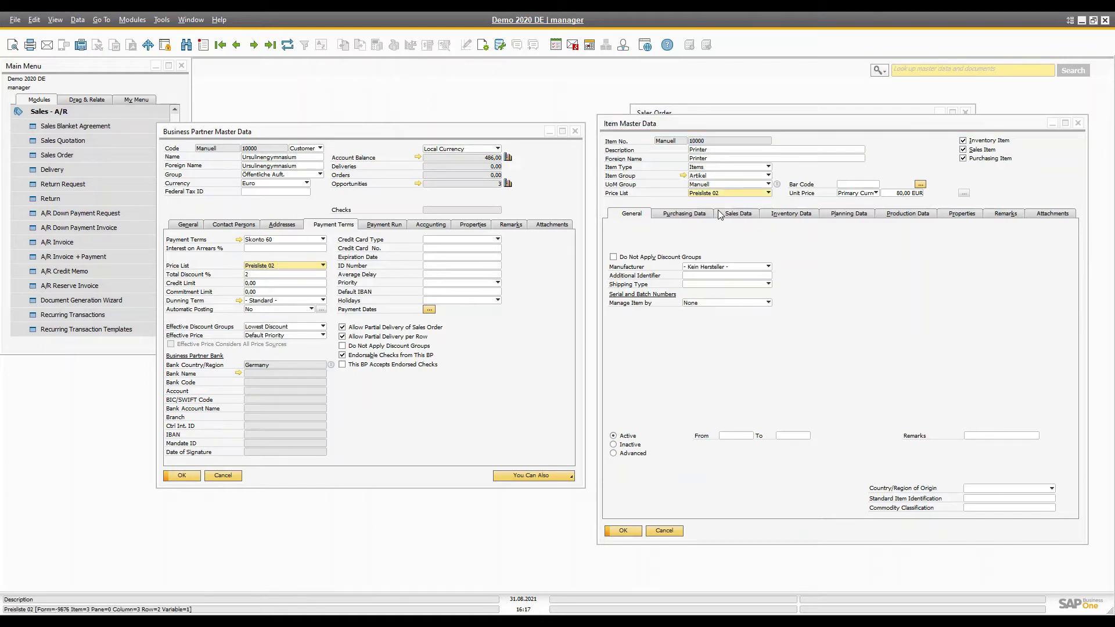
click(904, 194)
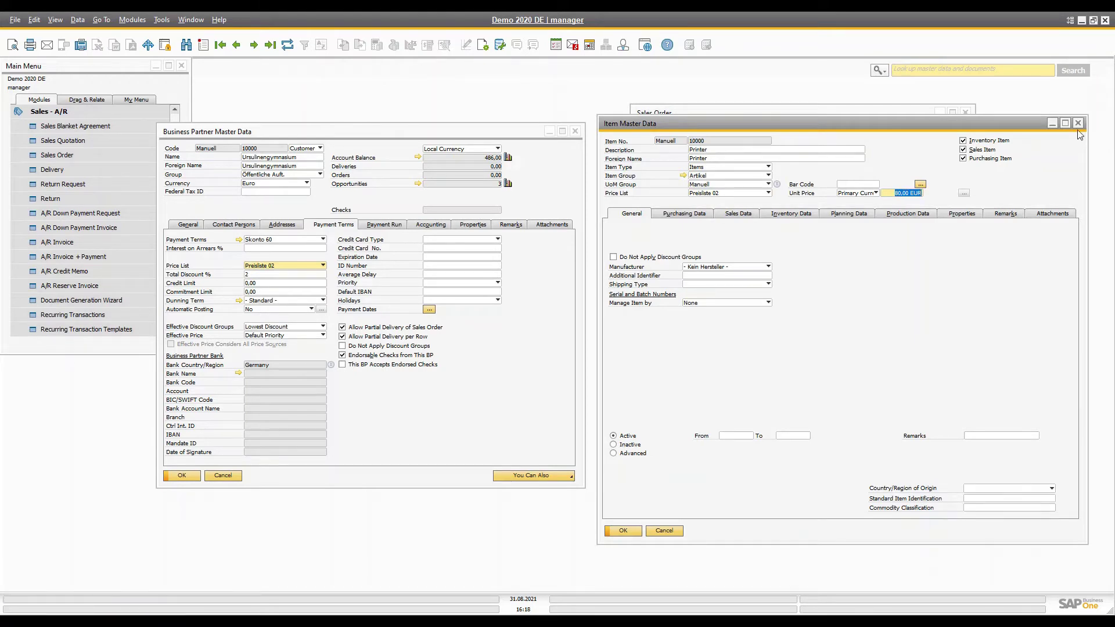
- Show the Printer's inventory data per warehouse and place the item master data beside the sales order
click(782, 214)
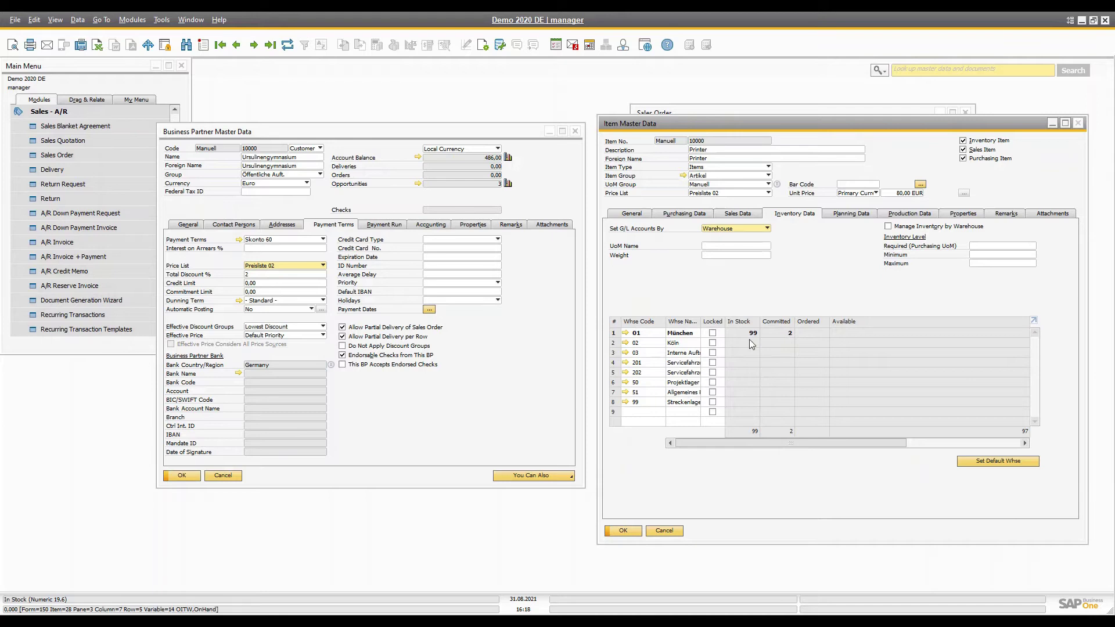
drag(748, 126, 315, 124)
click(751, 413)
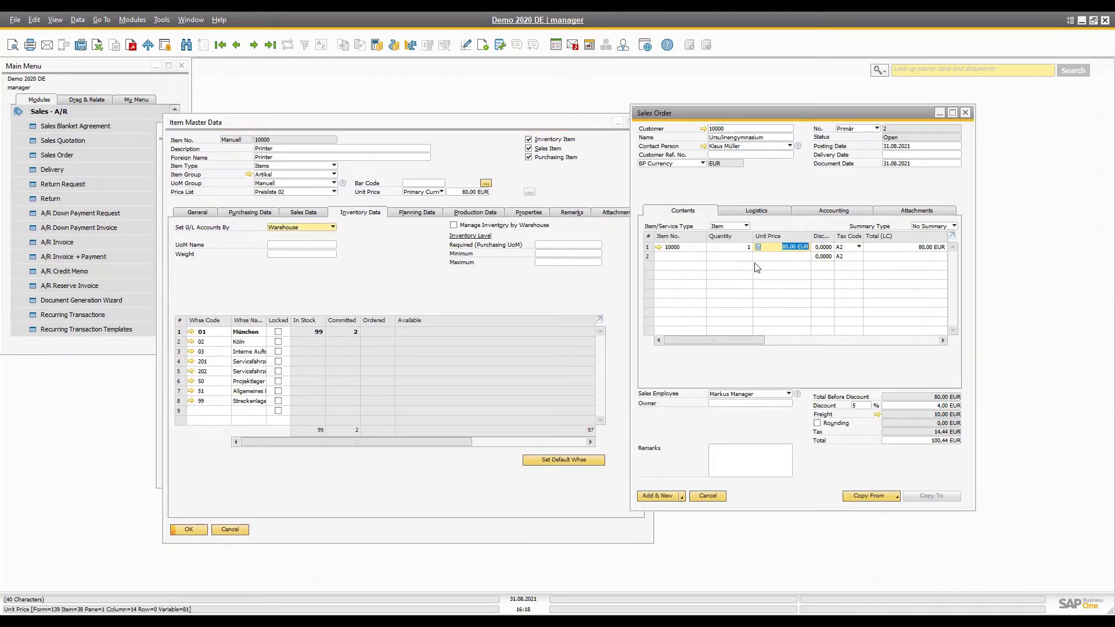
- Set the Printer line's quantity to 5 and the document discount to 5% in the sales order
click(742, 249)
text(5)
key(Tab)
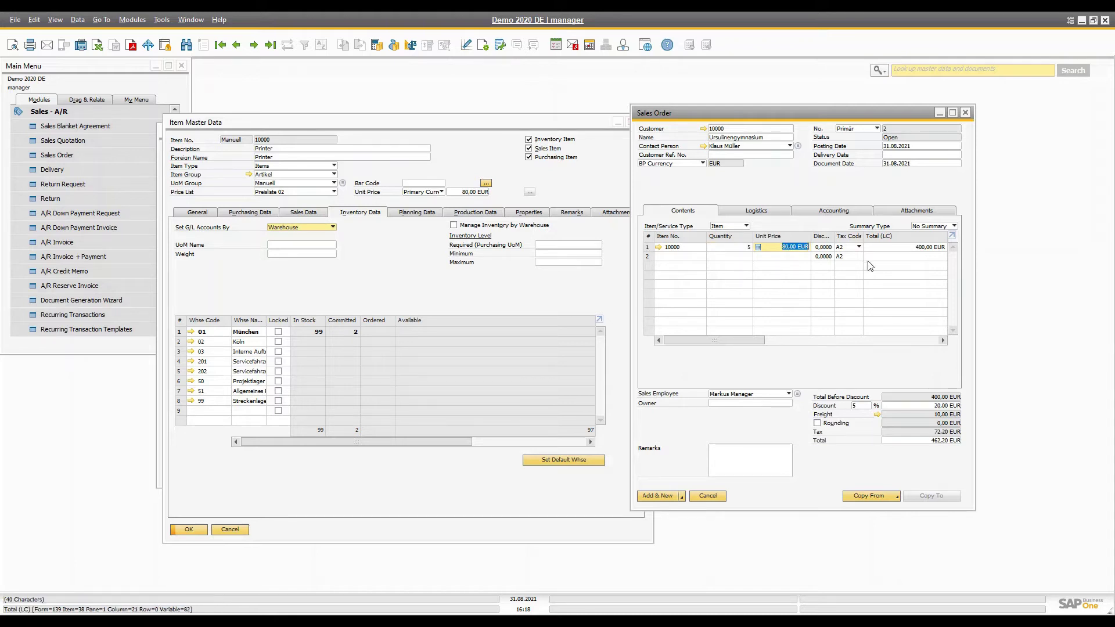
click(865, 406)
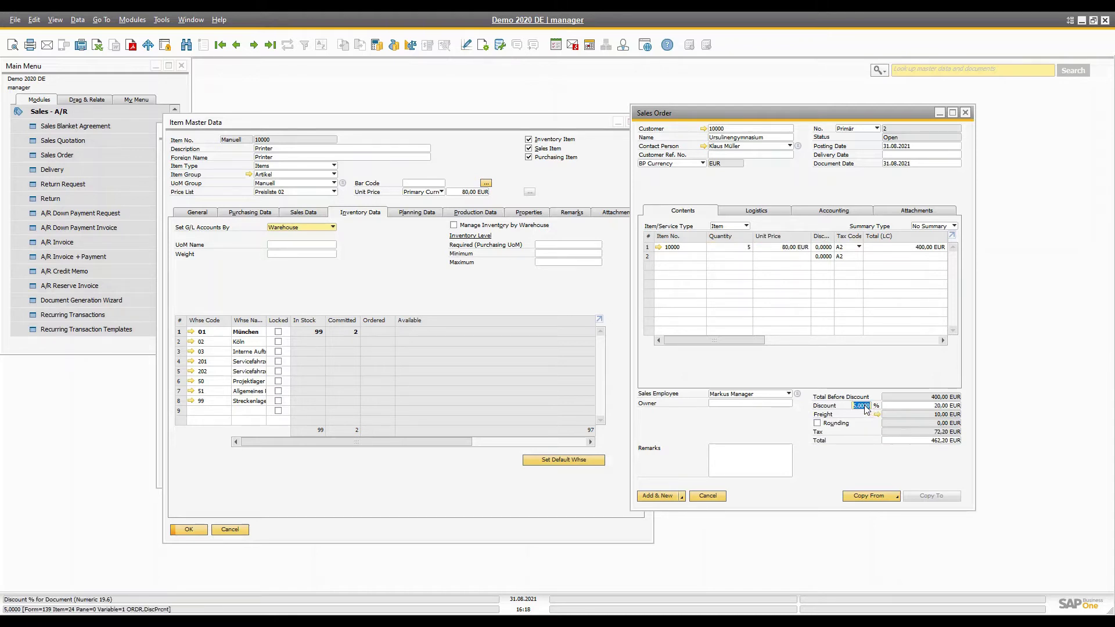
text(5)
key(Tab)
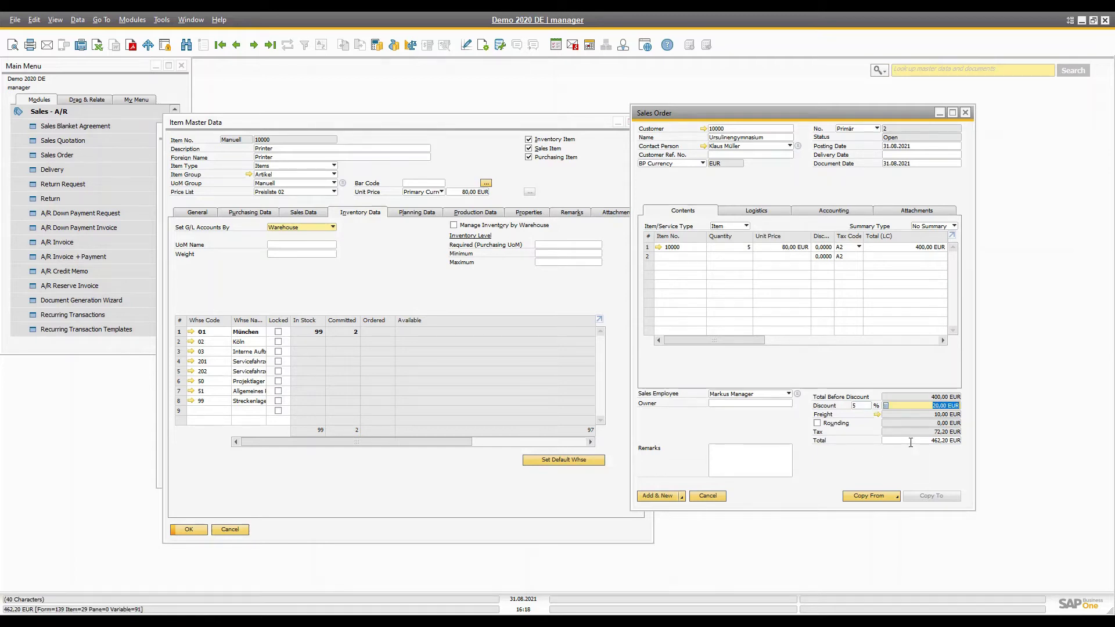
click(910, 442)
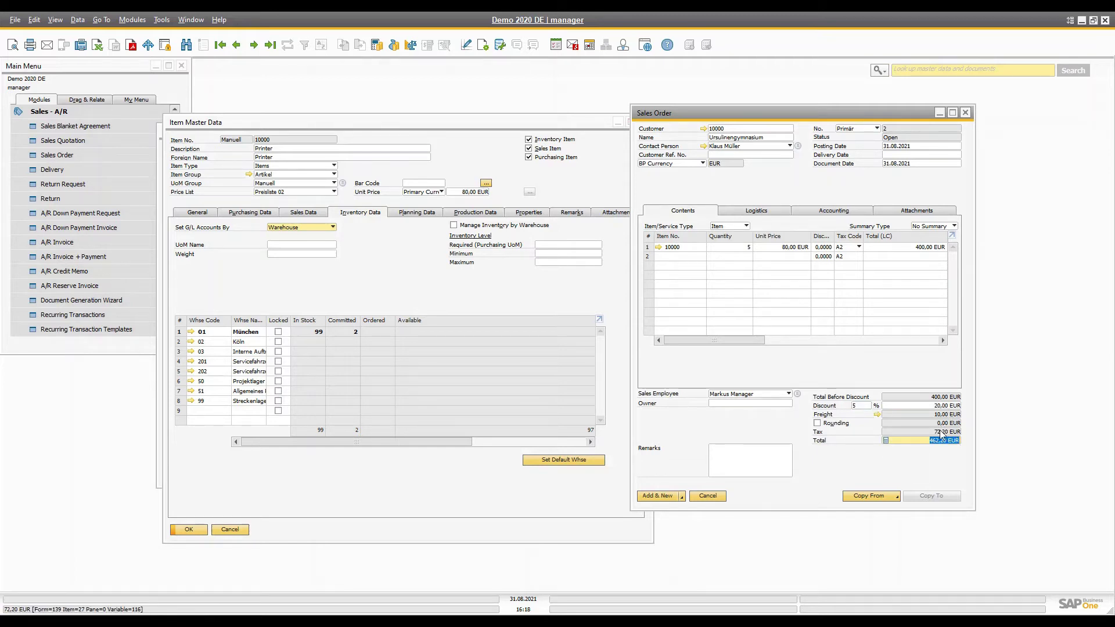
- Set the sales order's delivery date to 31.08.2021 and add the order to the system
click(663, 496)
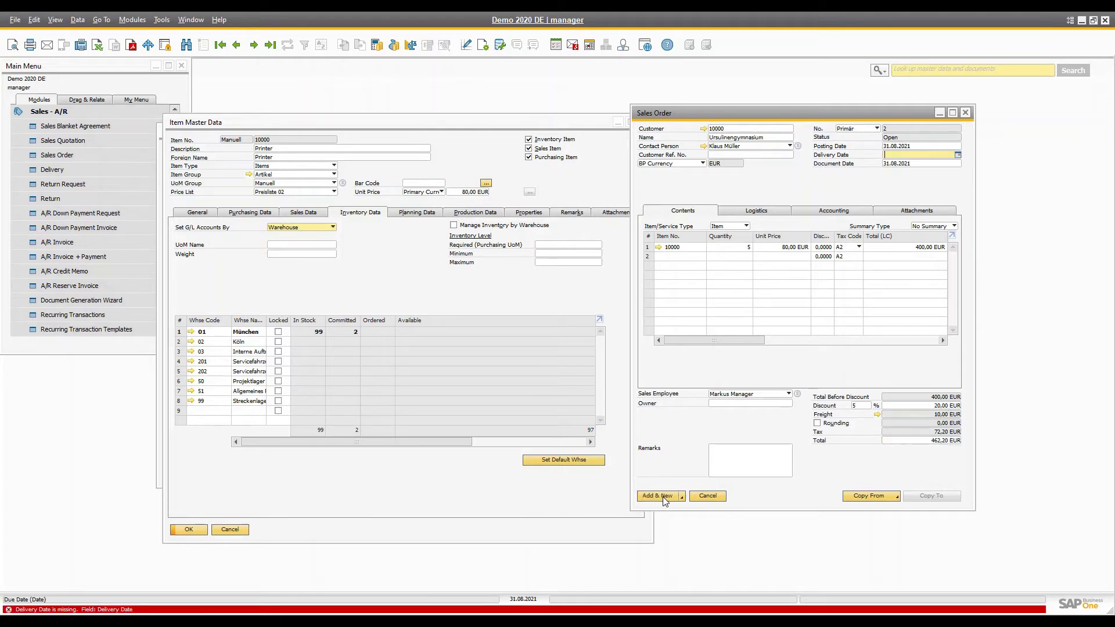
click(959, 155)
click(912, 251)
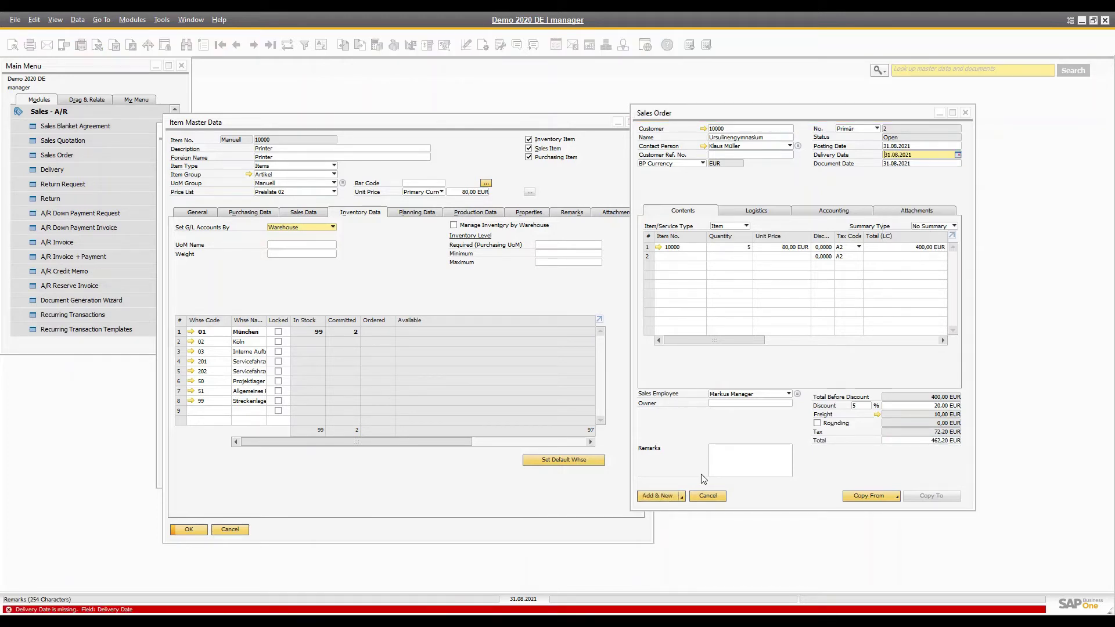
click(662, 497)
click(442, 346)
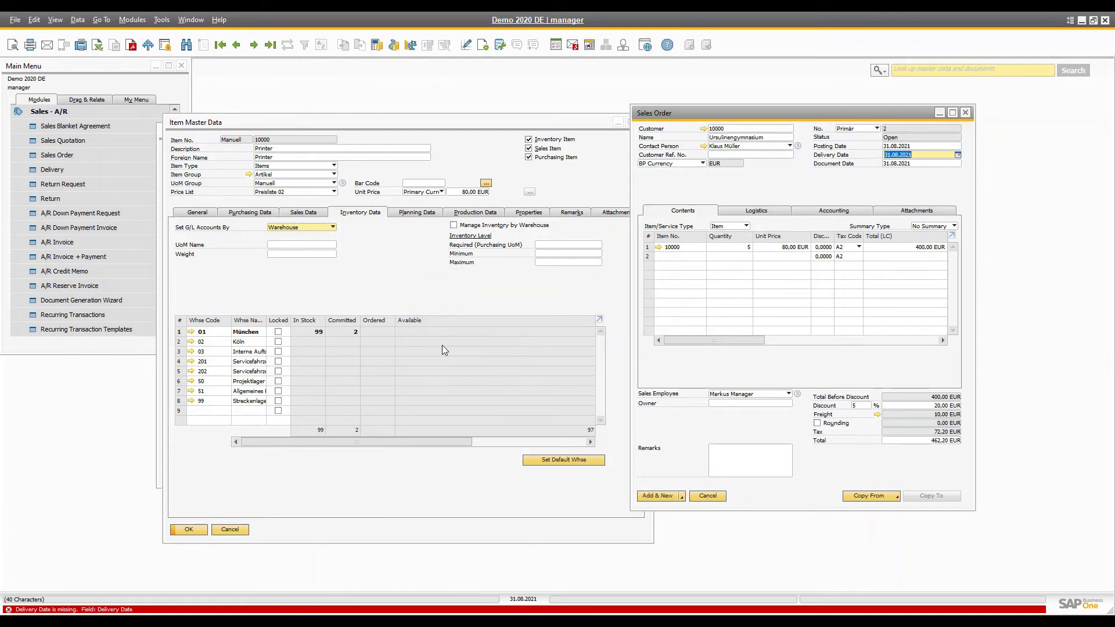
click(654, 496)
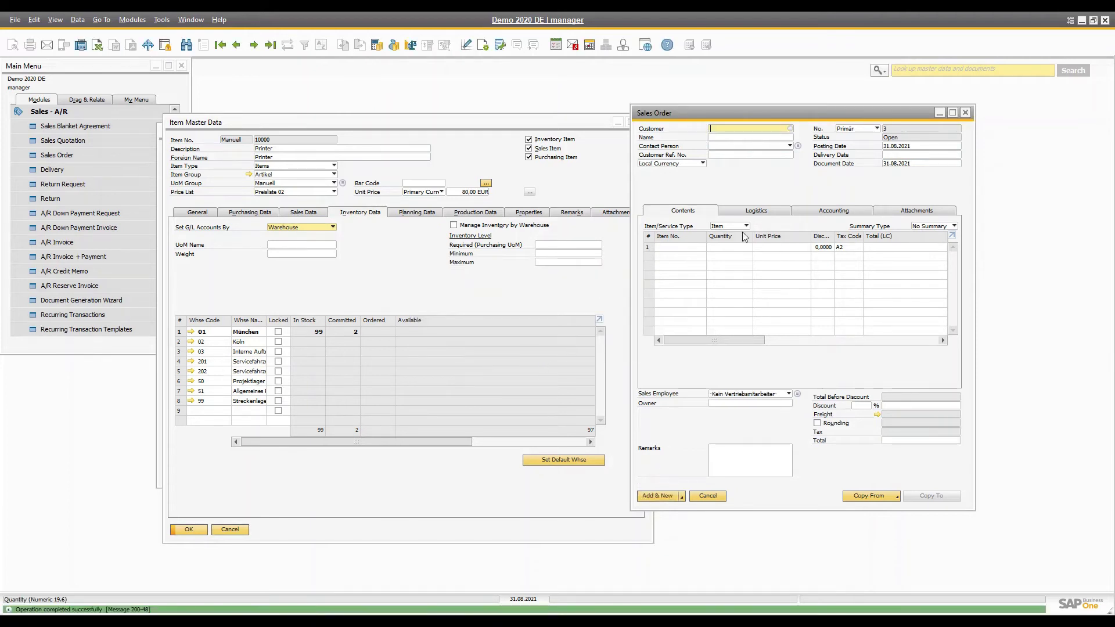
- Reopen the last saved sales order and refresh the Printer's inventory data to check the committed quantity
click(270, 45)
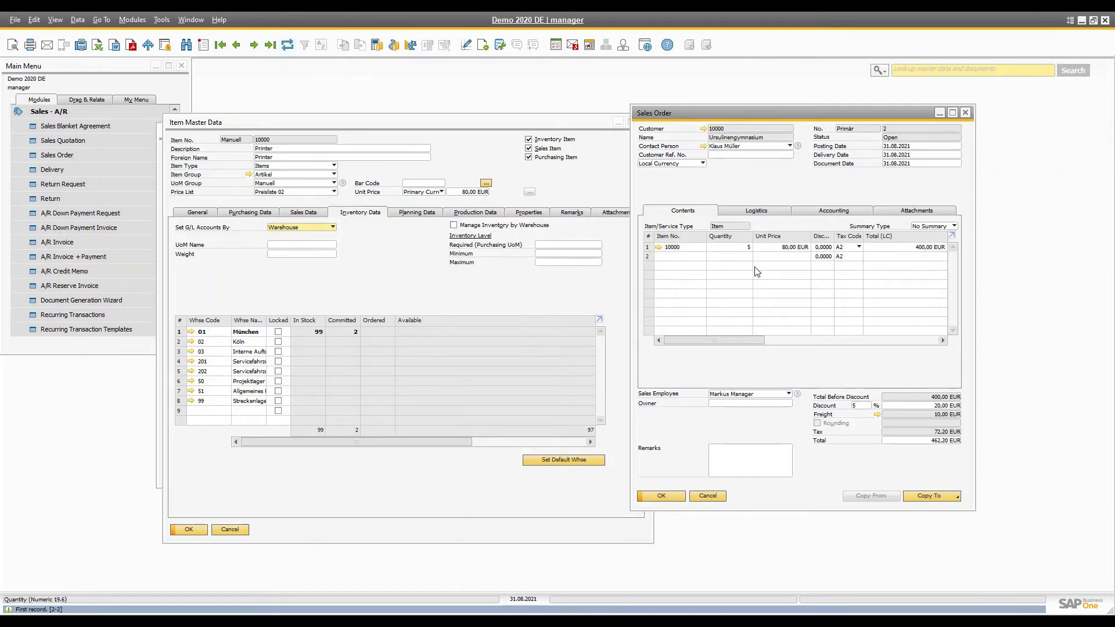
click(385, 270)
drag(378, 442, 276, 440)
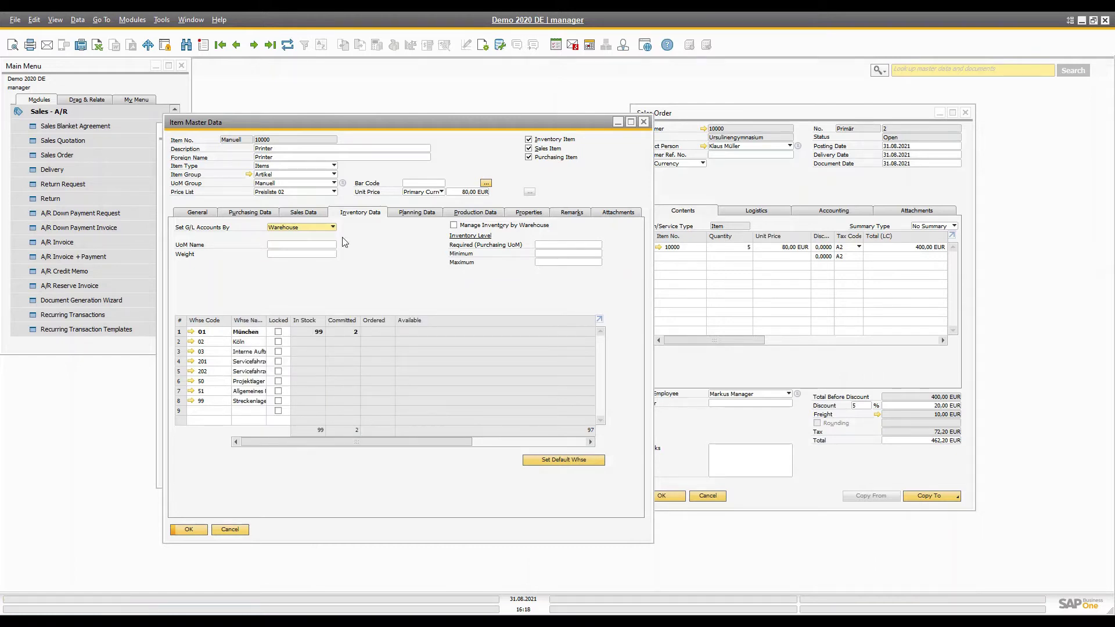
click(287, 45)
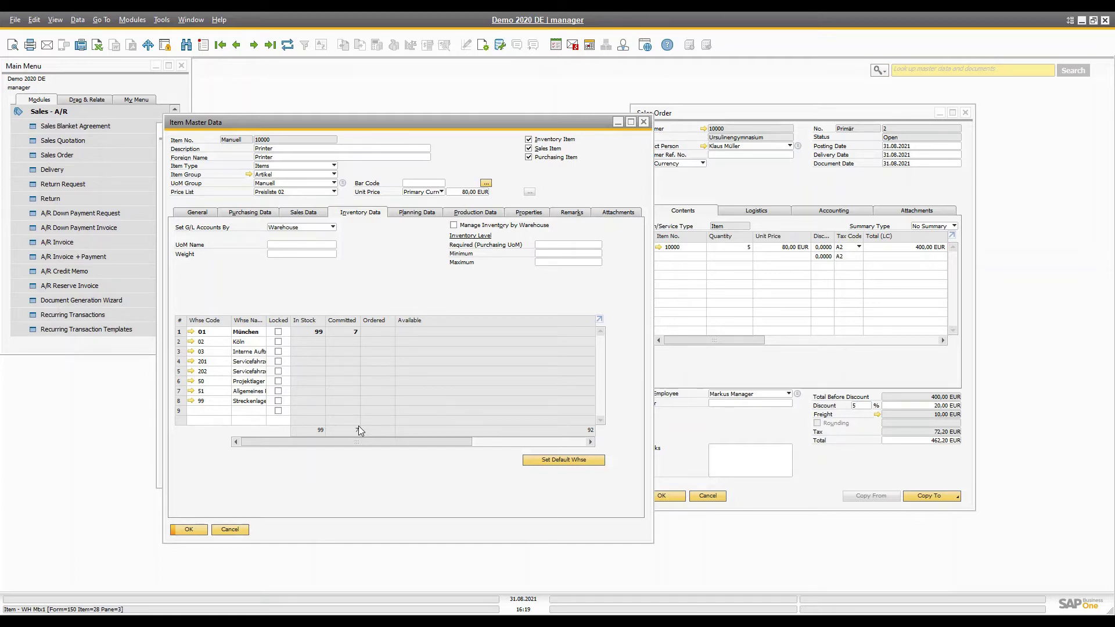
- Arrange the sales order and the Printer's item master data side by side
click(756, 174)
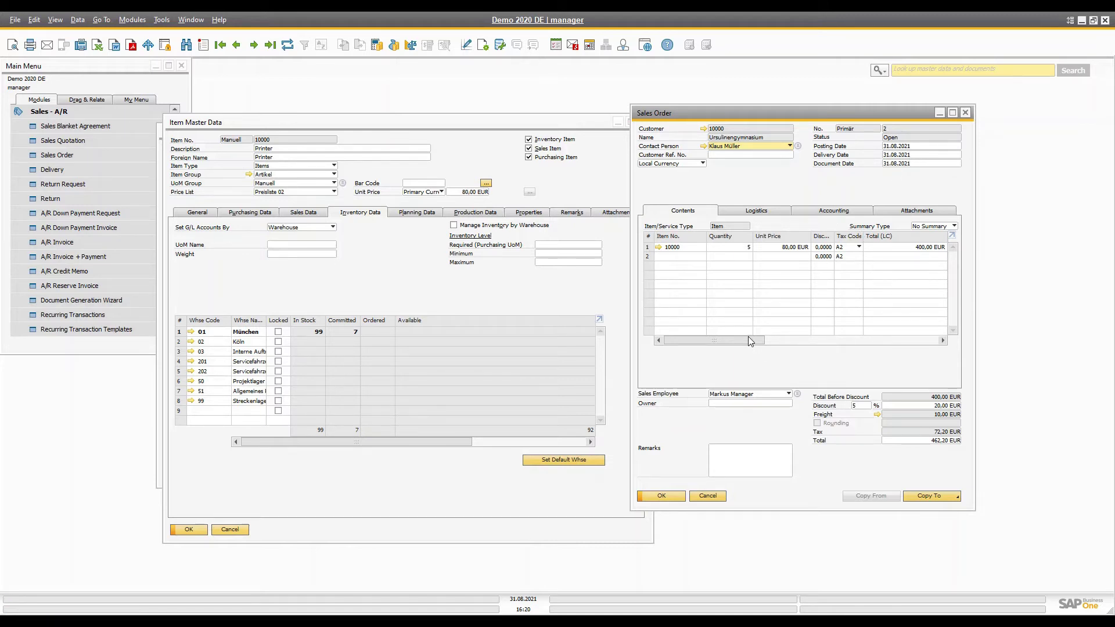
click(628, 142)
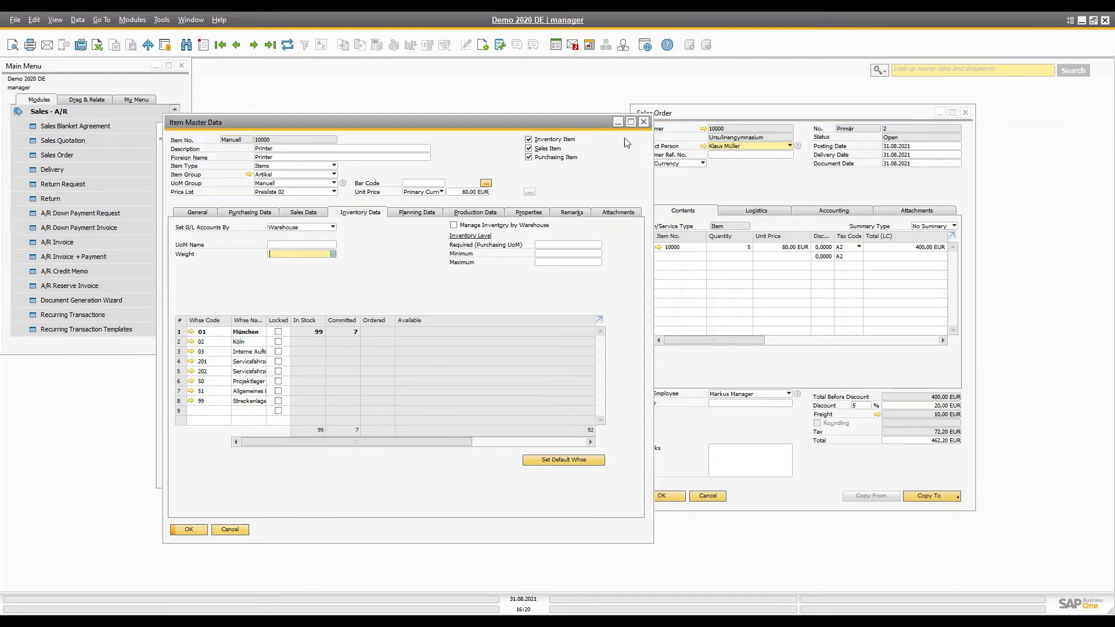
drag(525, 128, 471, 125)
drag(713, 114, 597, 133)
drag(455, 116, 968, 123)
click(546, 137)
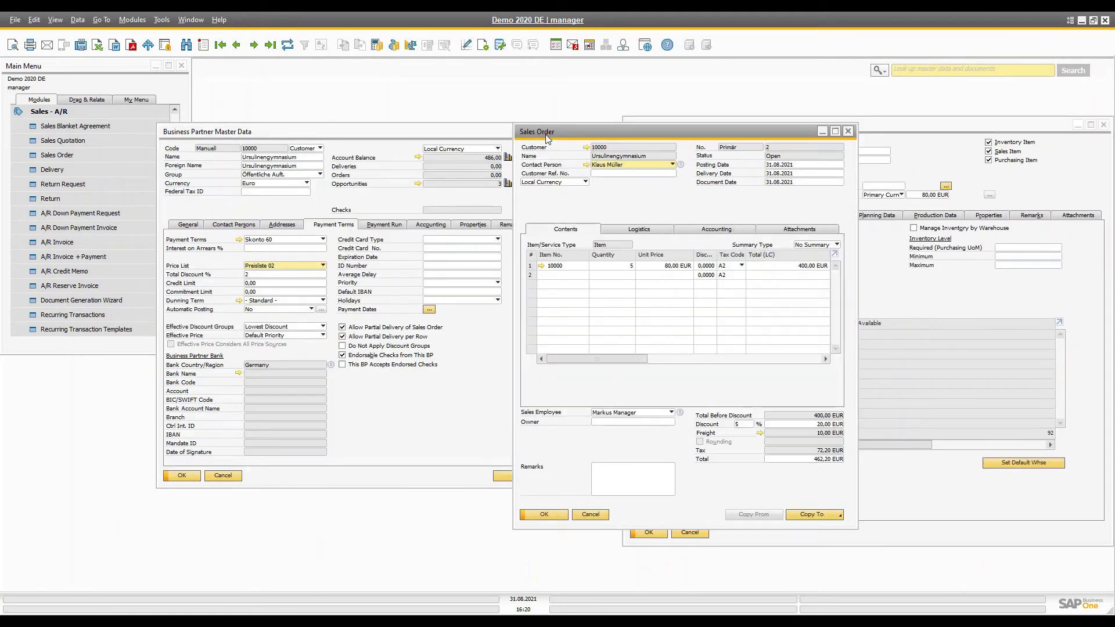
key(ctrl+Tab)
drag(613, 134, 417, 173)
drag(522, 155, 446, 119)
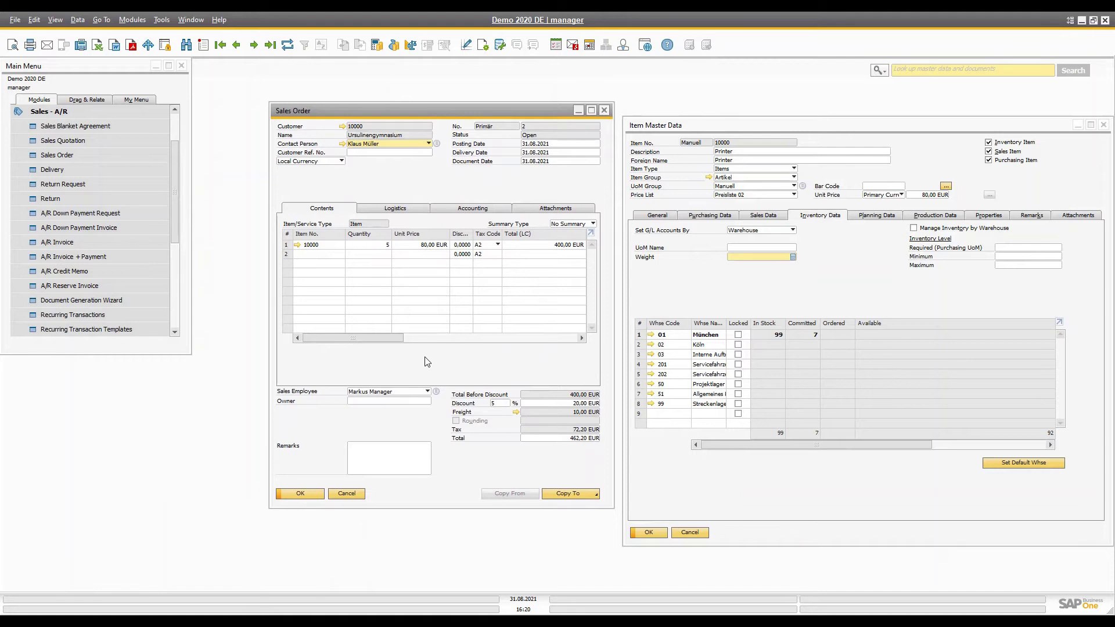
click(93, 170)
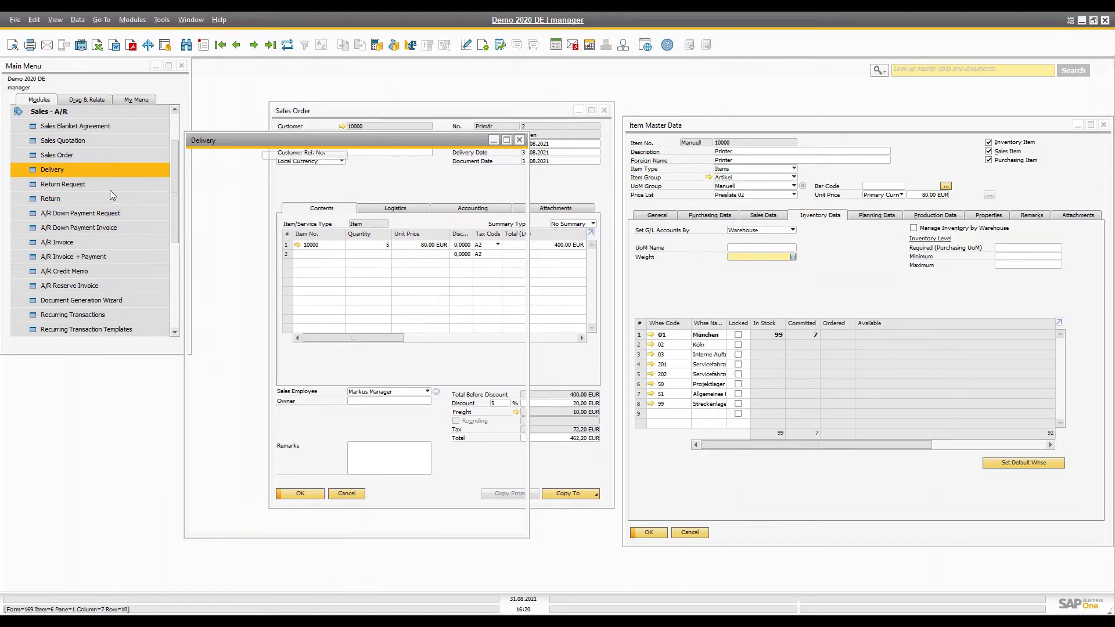
drag(368, 139, 744, 147)
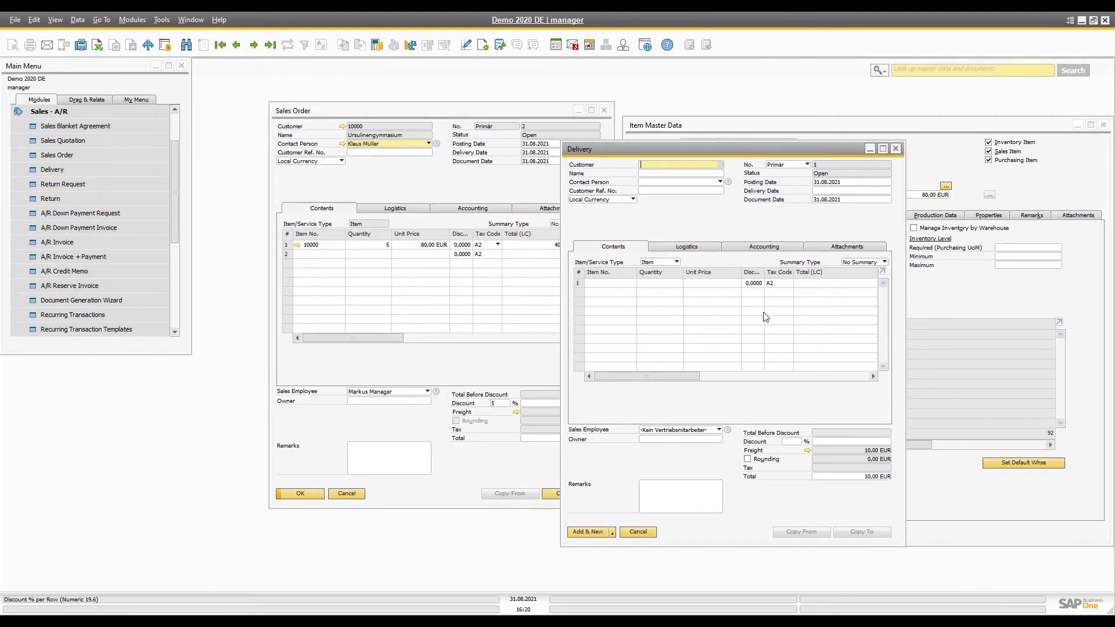
key(Tab)
double_click(381, 224)
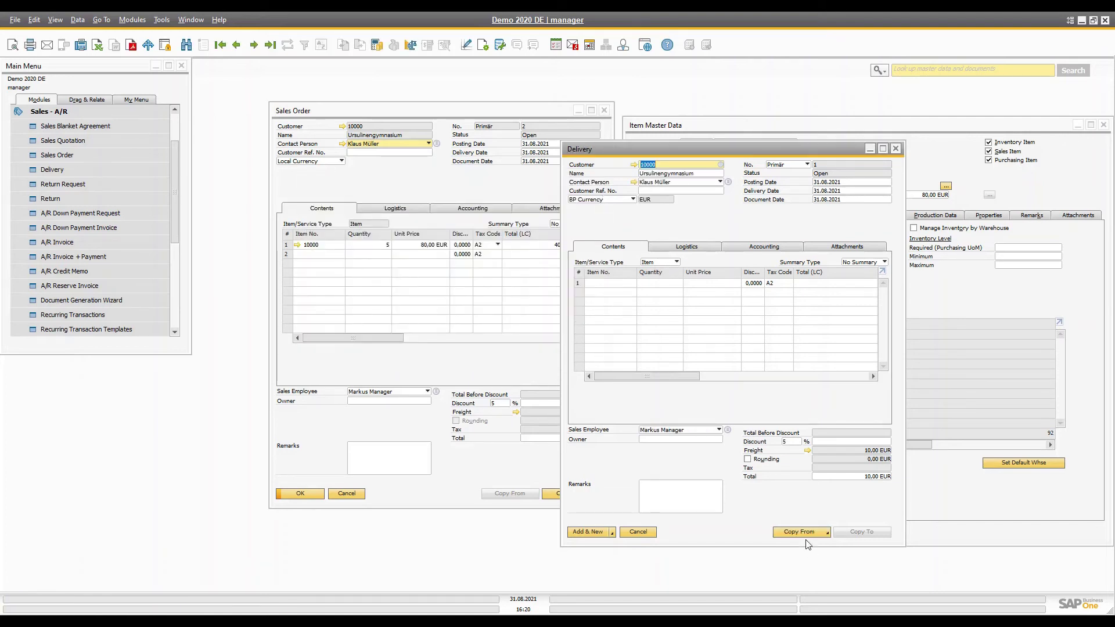
click(803, 529)
click(800, 553)
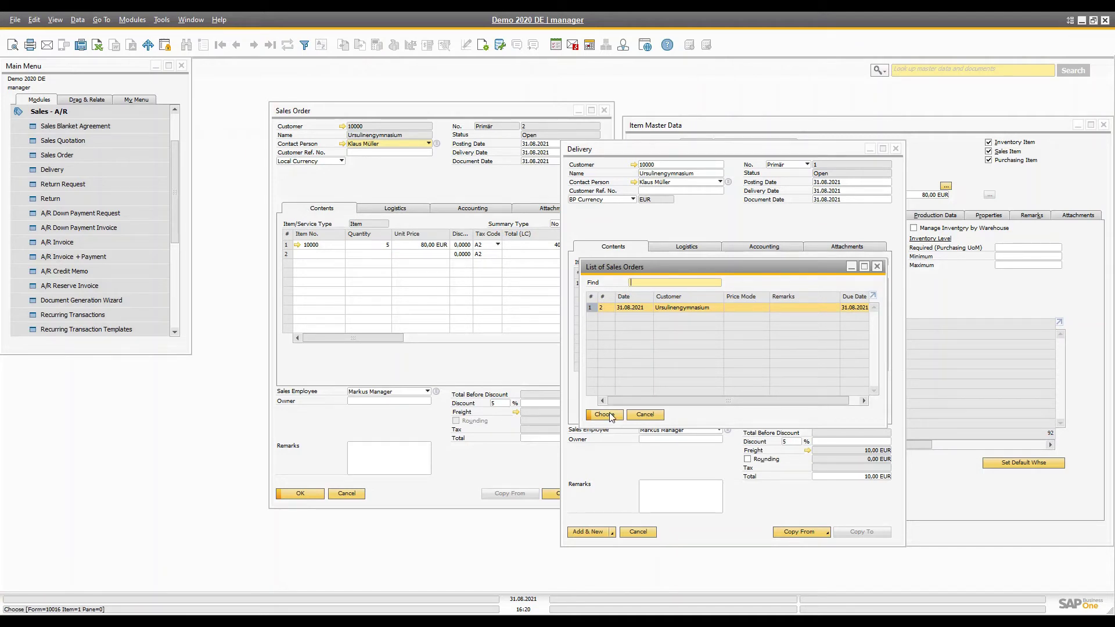
click(643, 415)
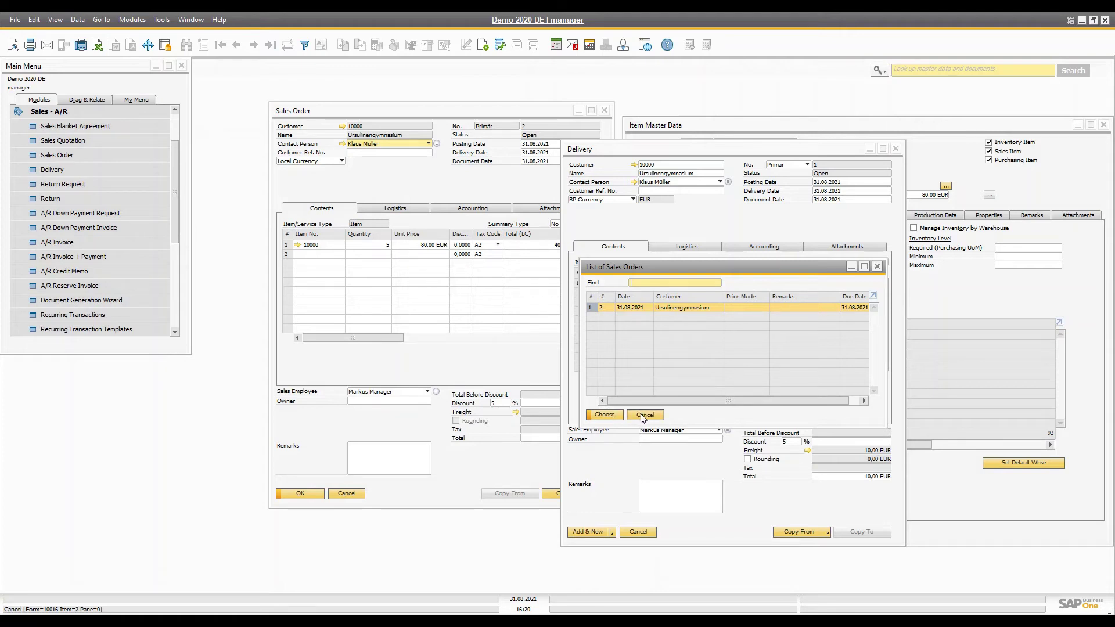
click(637, 532)
- Copy the open sales order into a new delivery and place it beside the item master data
click(596, 495)
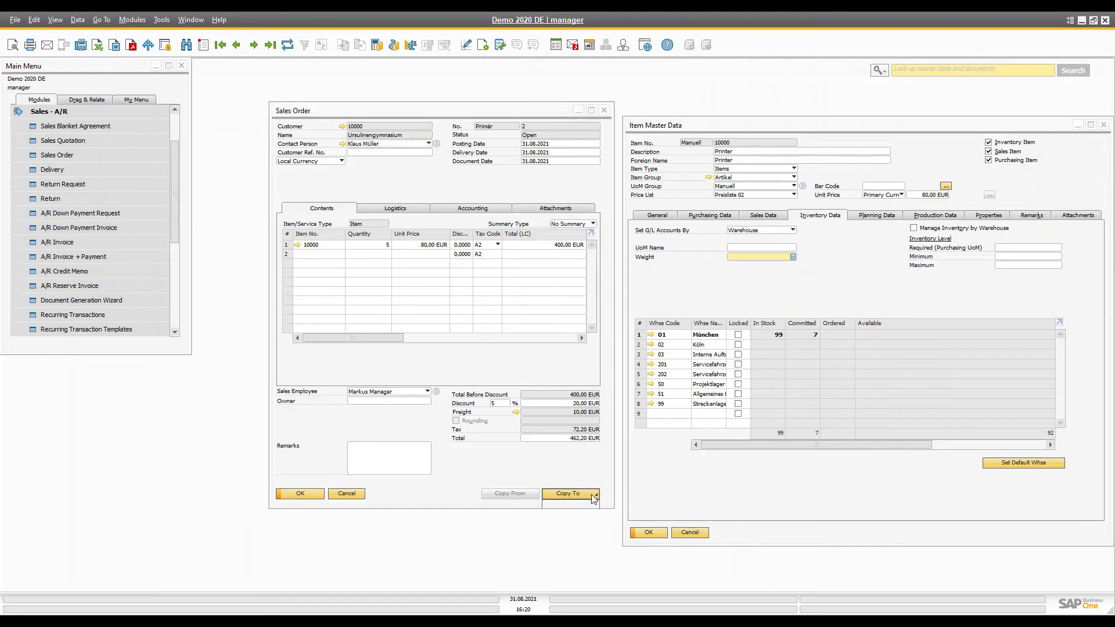
click(564, 501)
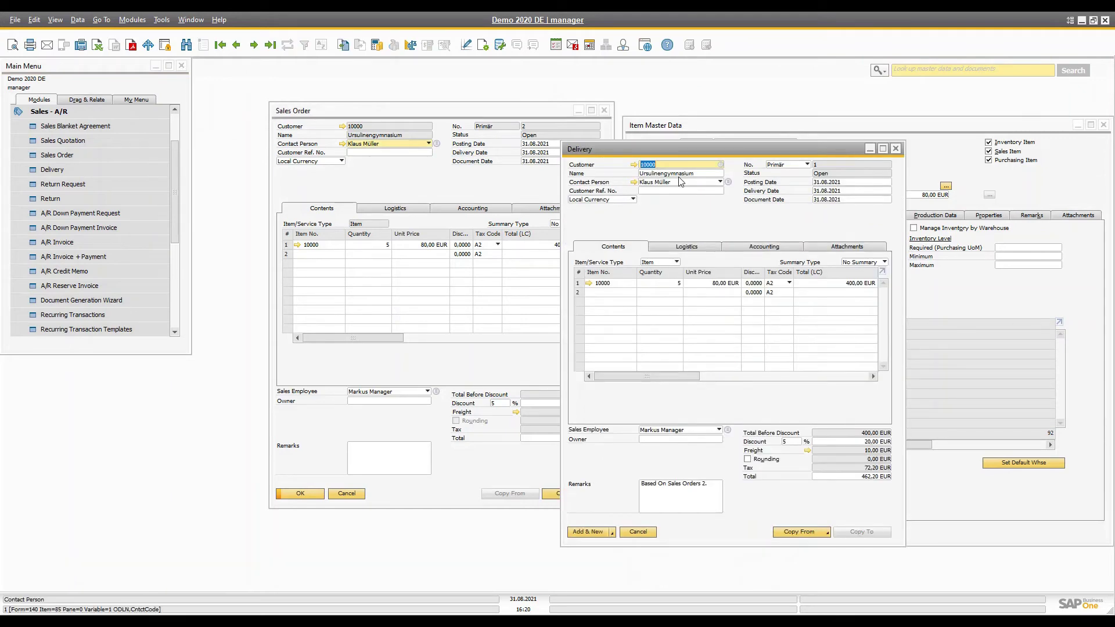
drag(666, 150, 365, 124)
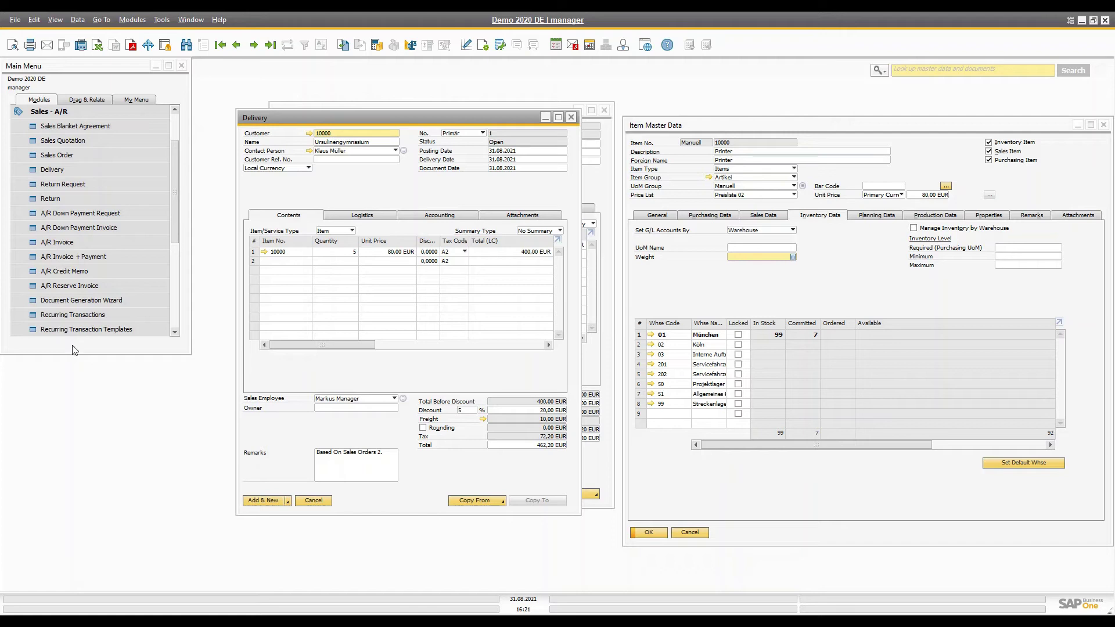
- Check the ship-to and bill-to addresses in the delivery's logistics data and return to its contents
click(365, 215)
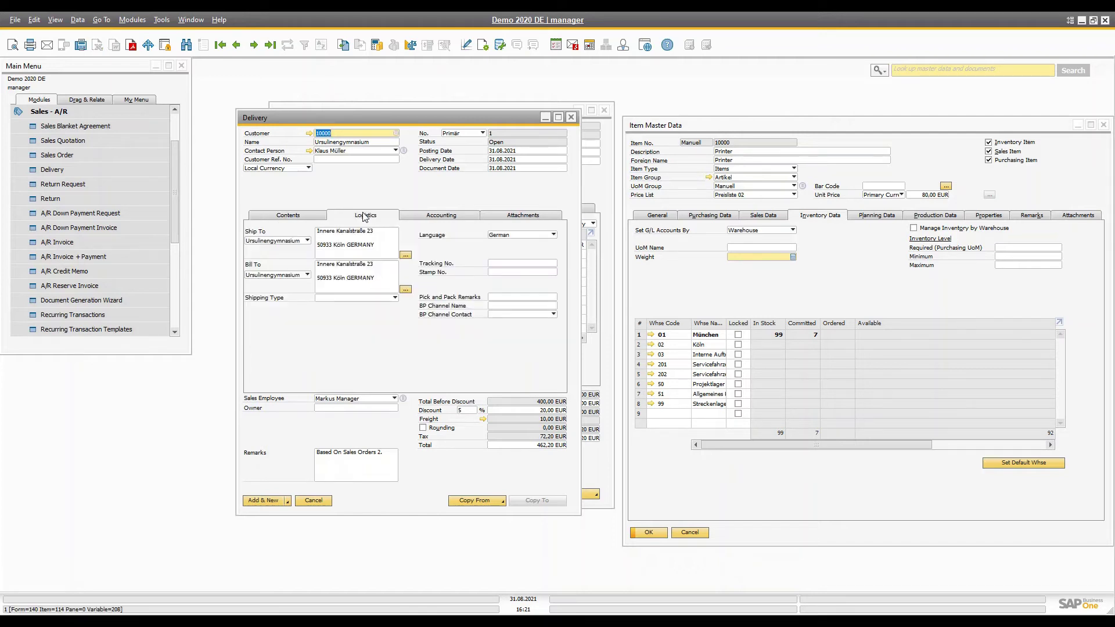
click(351, 285)
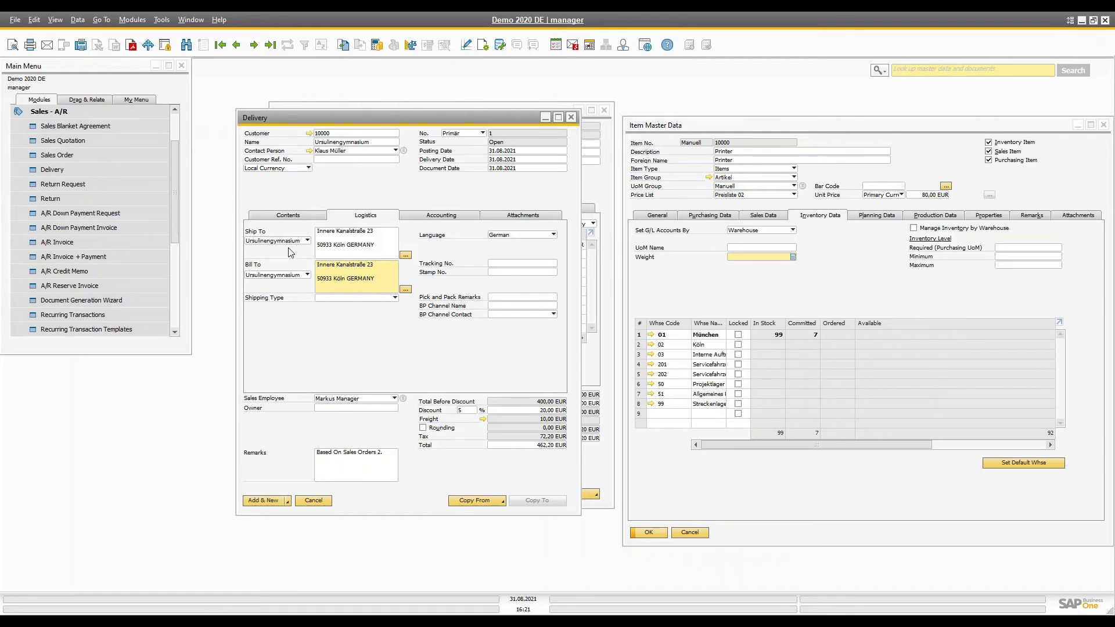
click(289, 215)
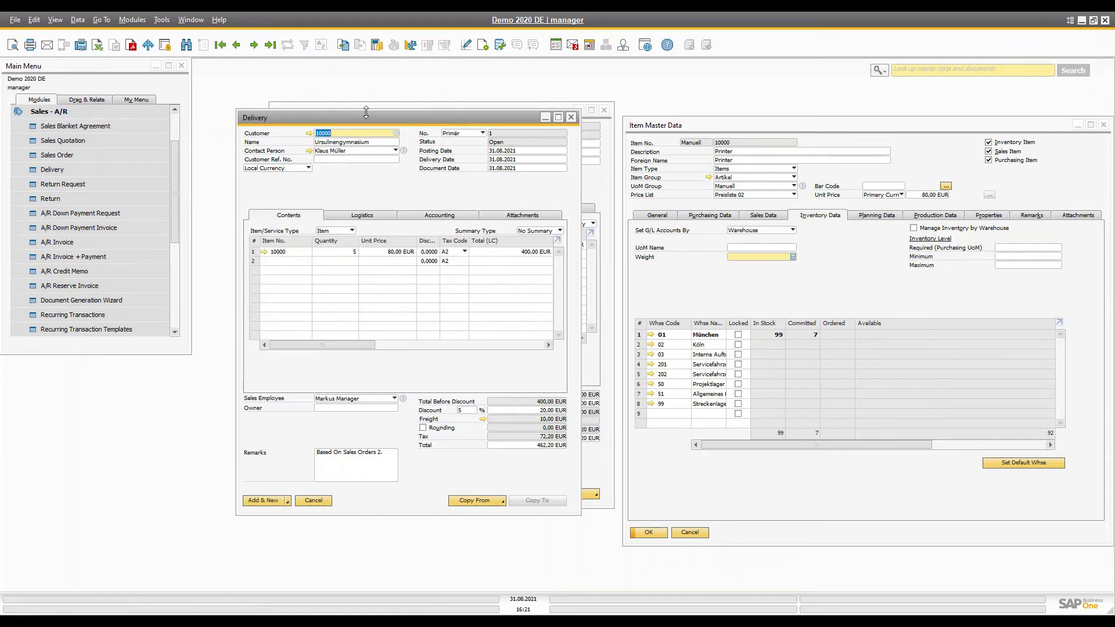
- Enlarge the delivery window and check its discount amount and its remark about the base document
drag(371, 117, 446, 119)
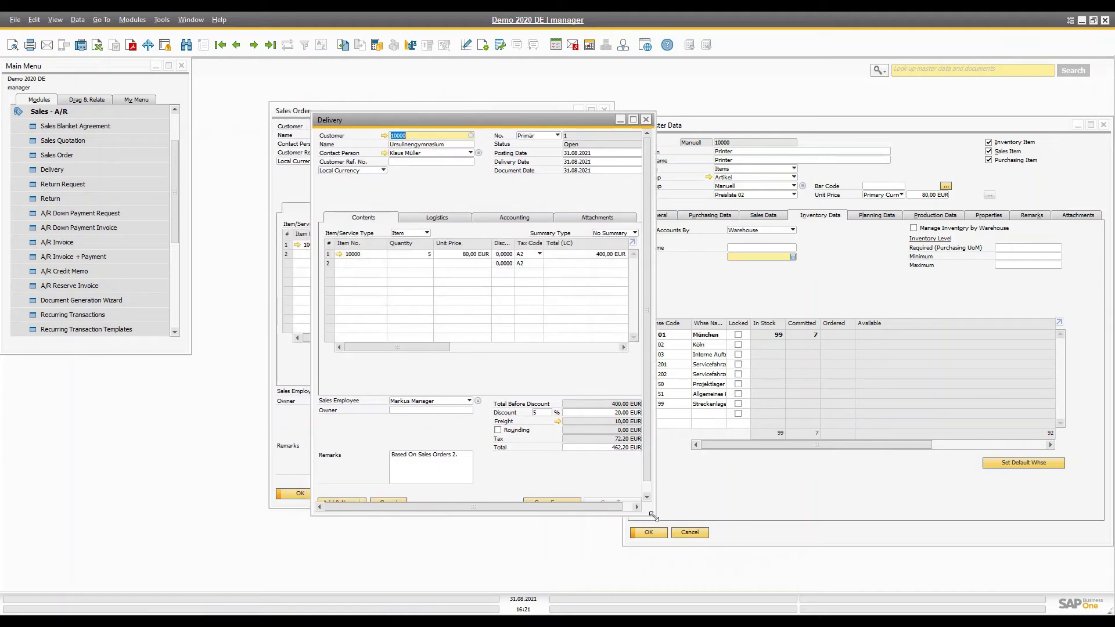
drag(653, 516, 680, 535)
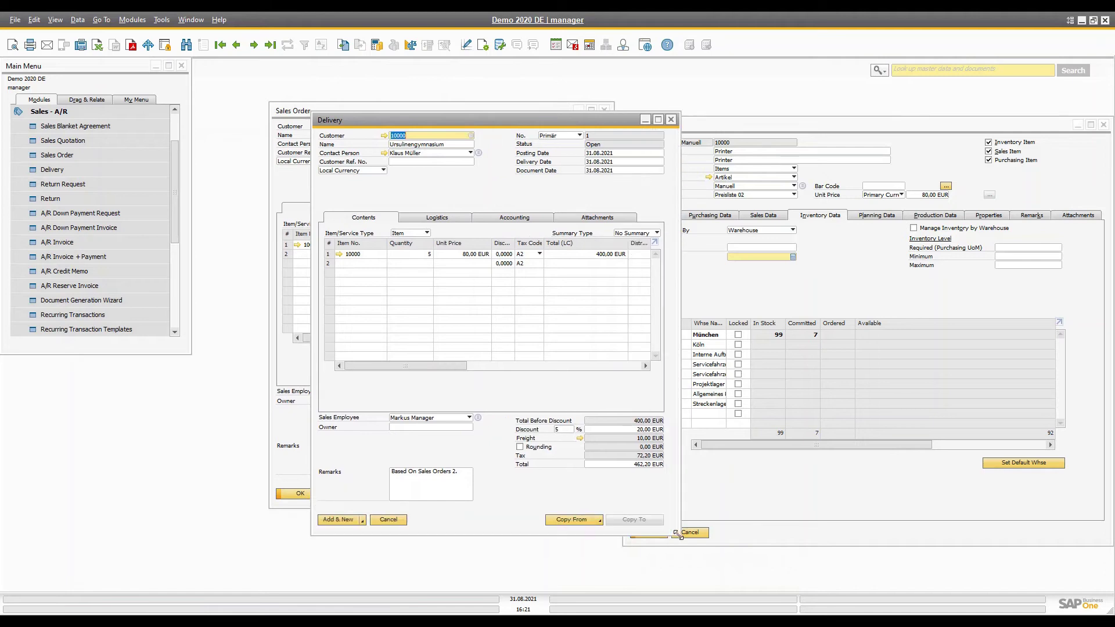
click(567, 431)
key(Tab)
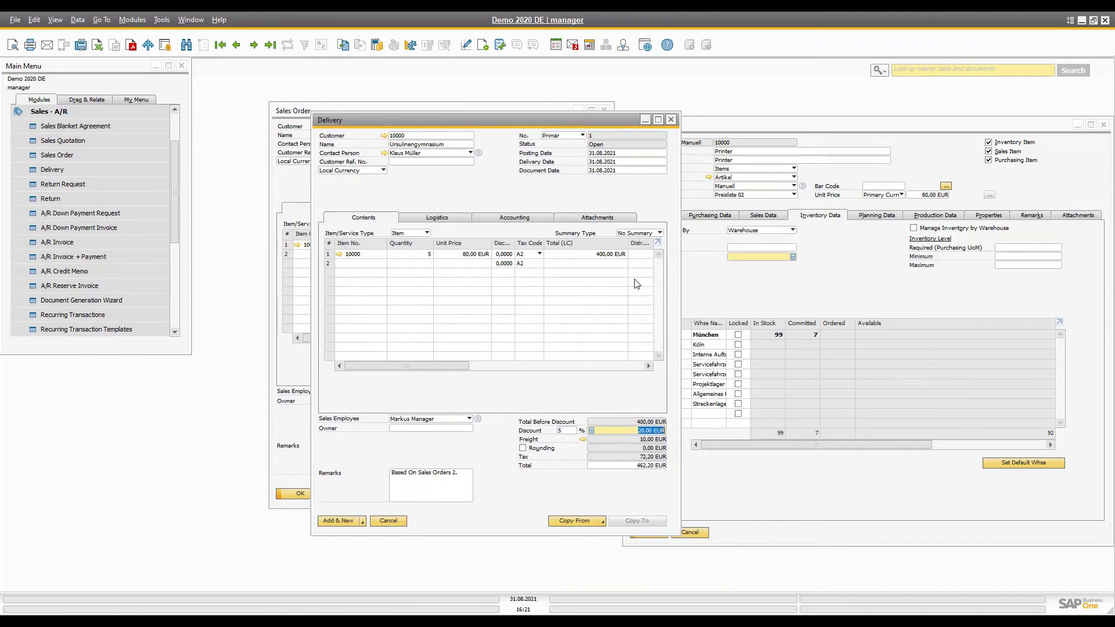
drag(459, 477, 447, 407)
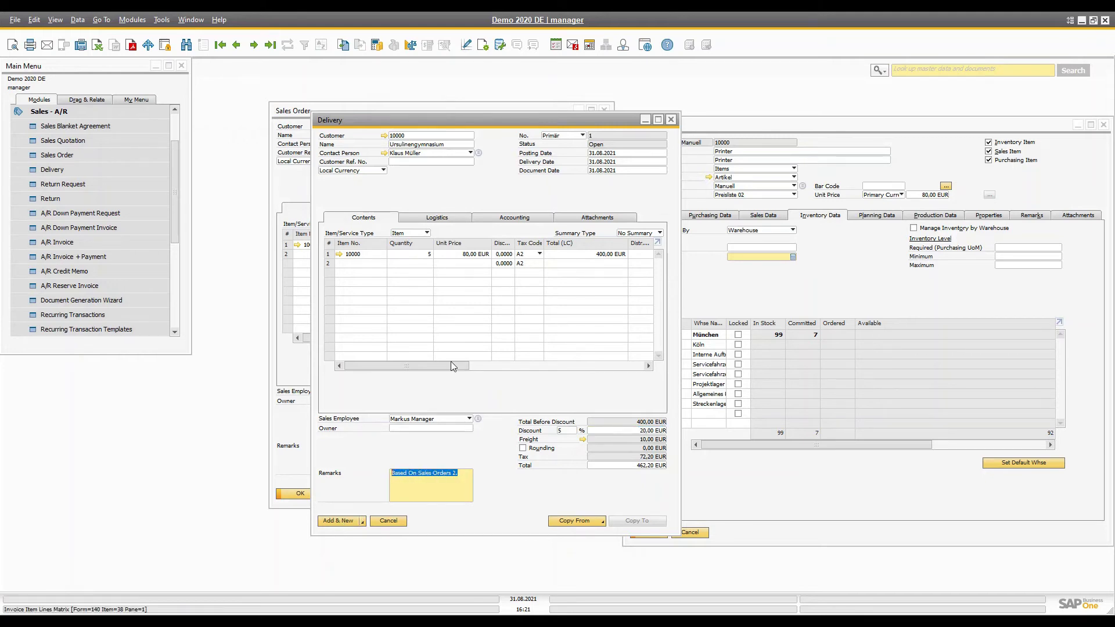
- Place the delivery beside the sales order and add the delivery to the system
drag(449, 119, 662, 139)
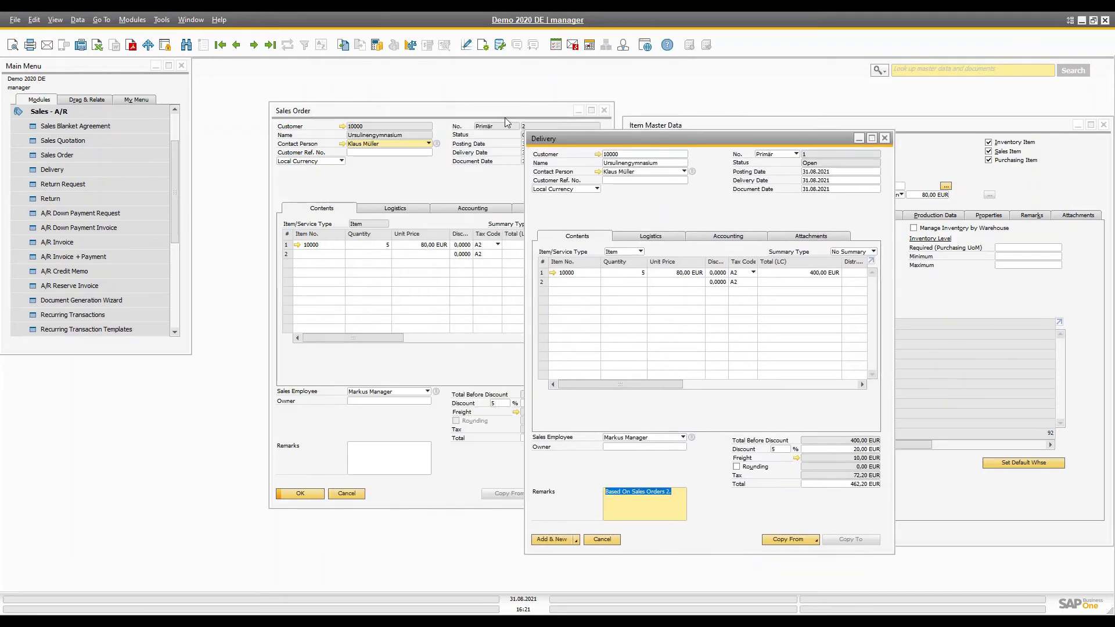
drag(508, 122, 414, 121)
click(626, 407)
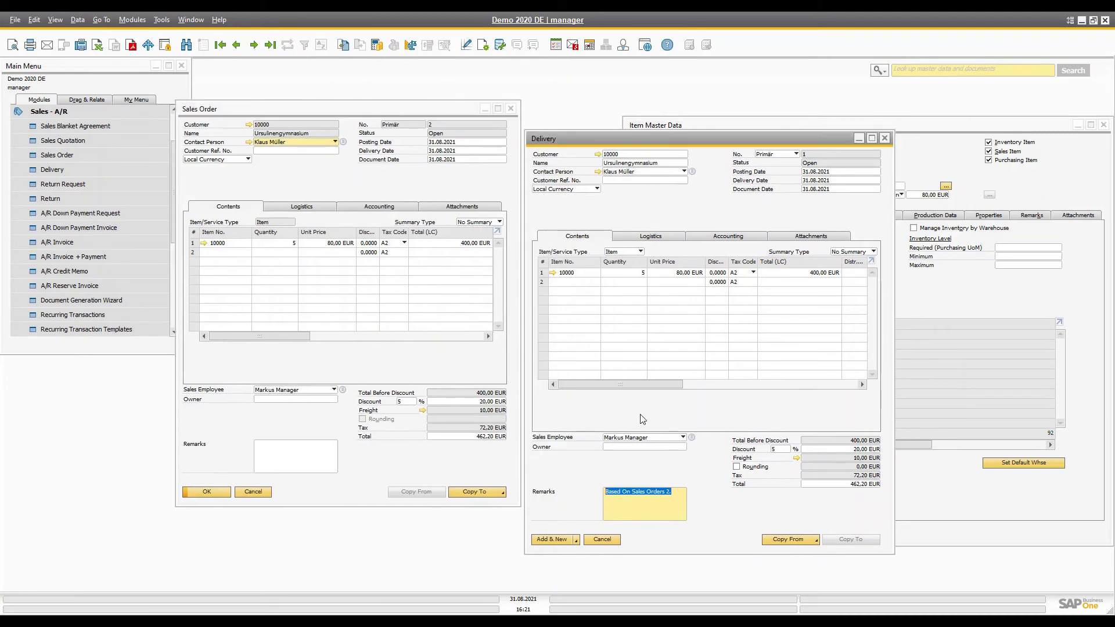
click(550, 540)
click(439, 329)
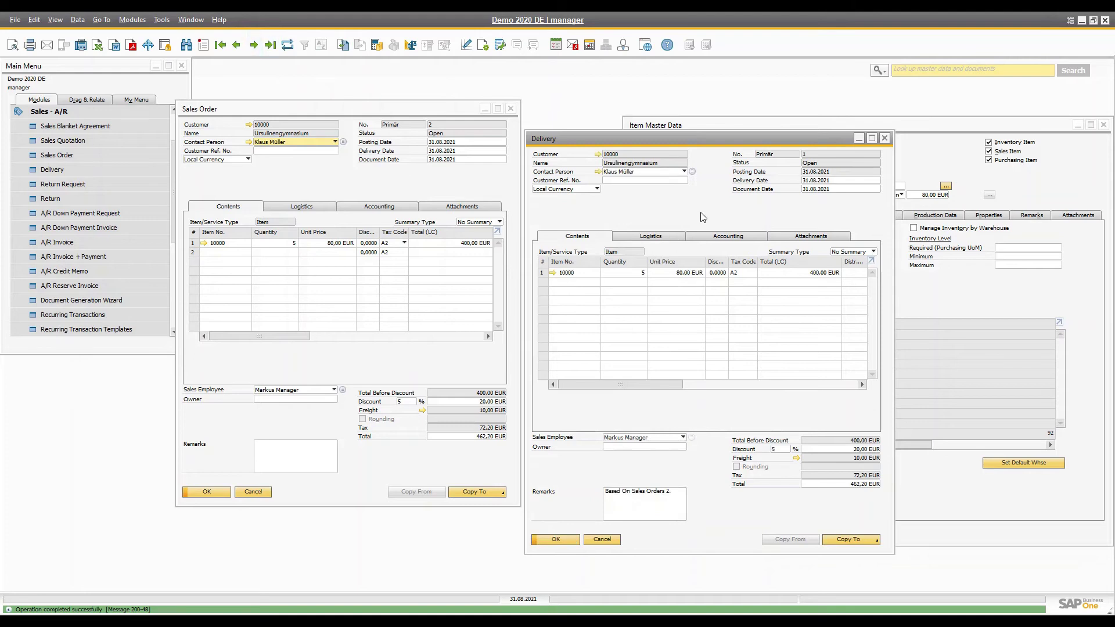
- Refresh the Printer's inventory data and compare its in-stock and committed quantities with the saved delivery
drag(612, 139, 382, 115)
click(805, 279)
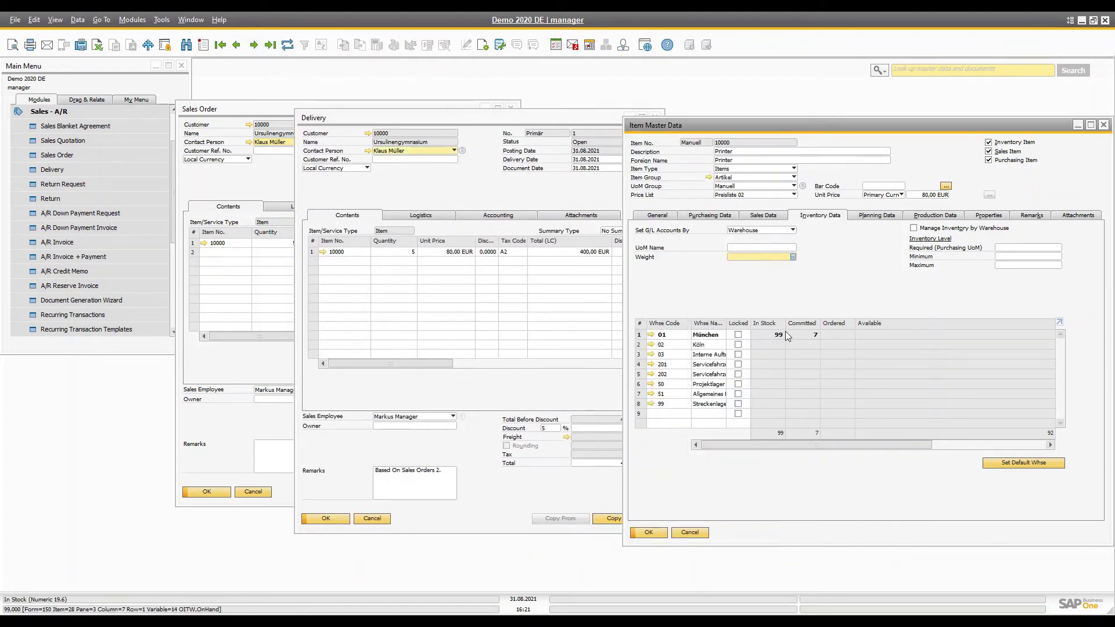
click(288, 45)
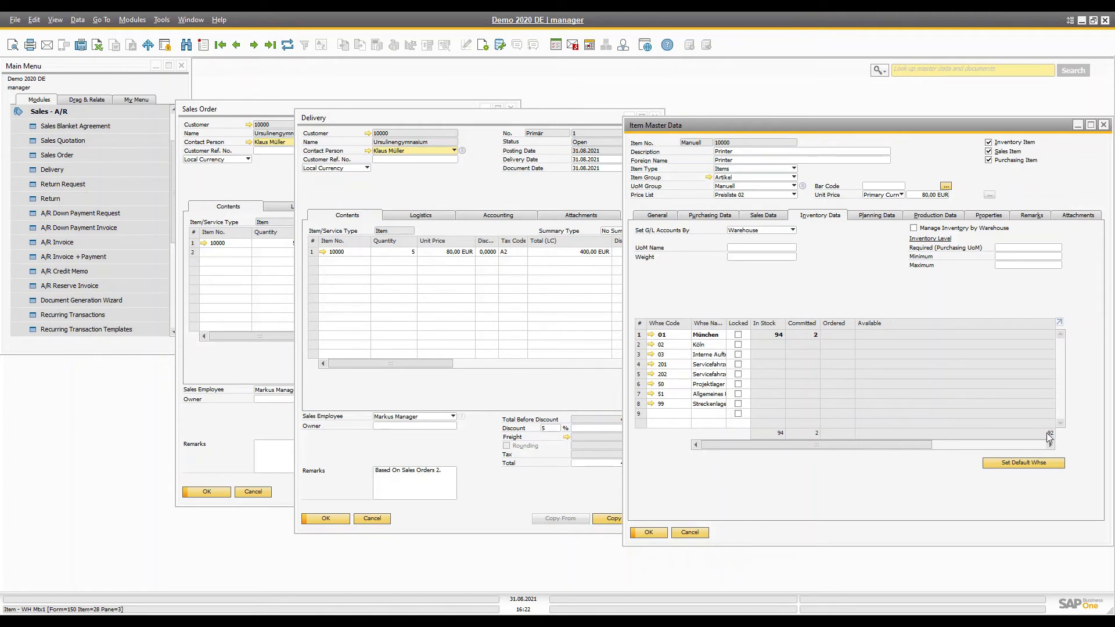
click(530, 377)
drag(493, 114, 578, 115)
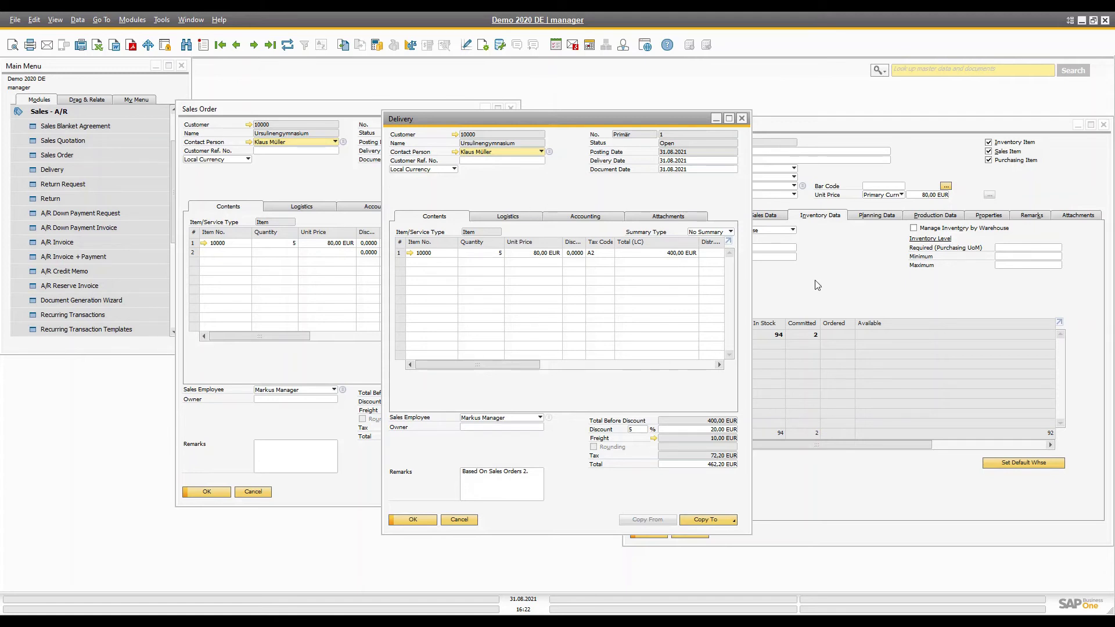
click(878, 283)
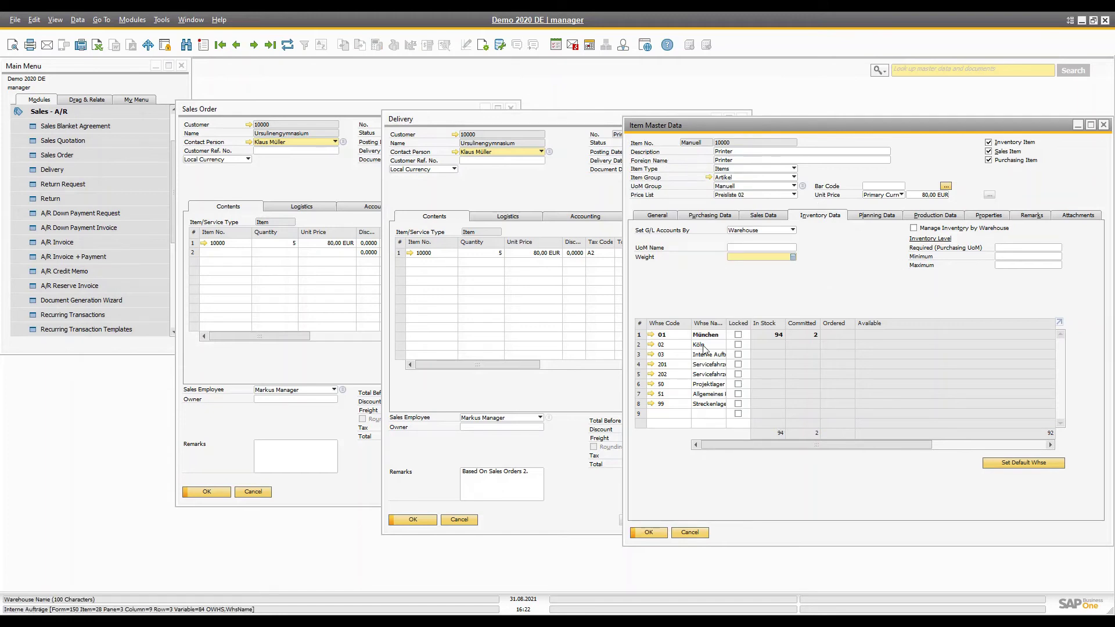
- Copy the delivery into an A/R invoice and add the invoice to the system
click(524, 187)
drag(514, 118, 360, 107)
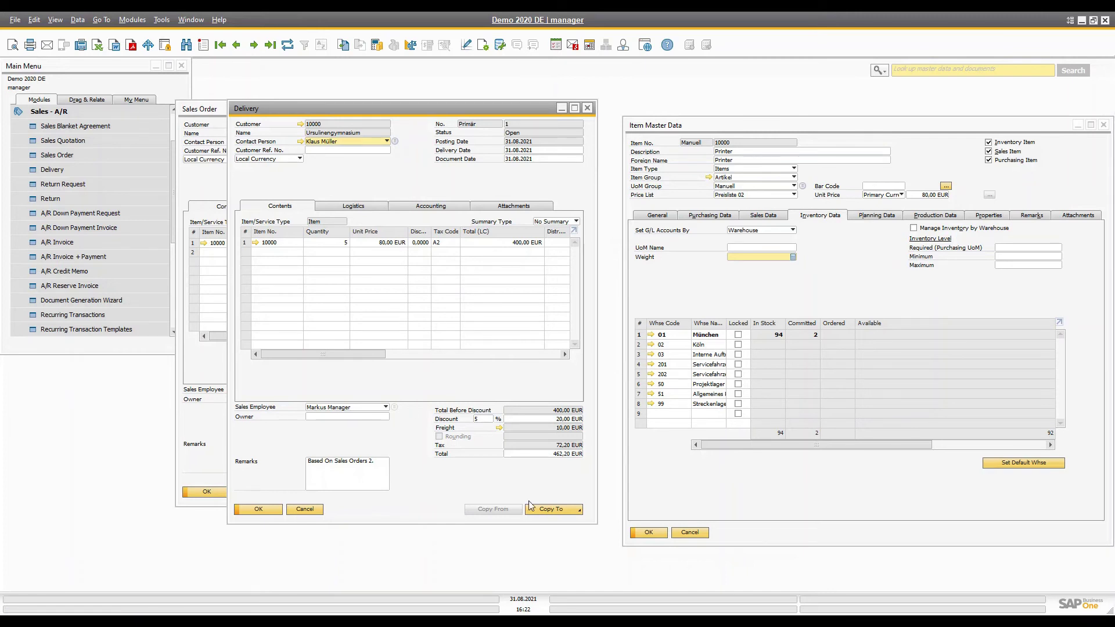
click(561, 509)
click(544, 540)
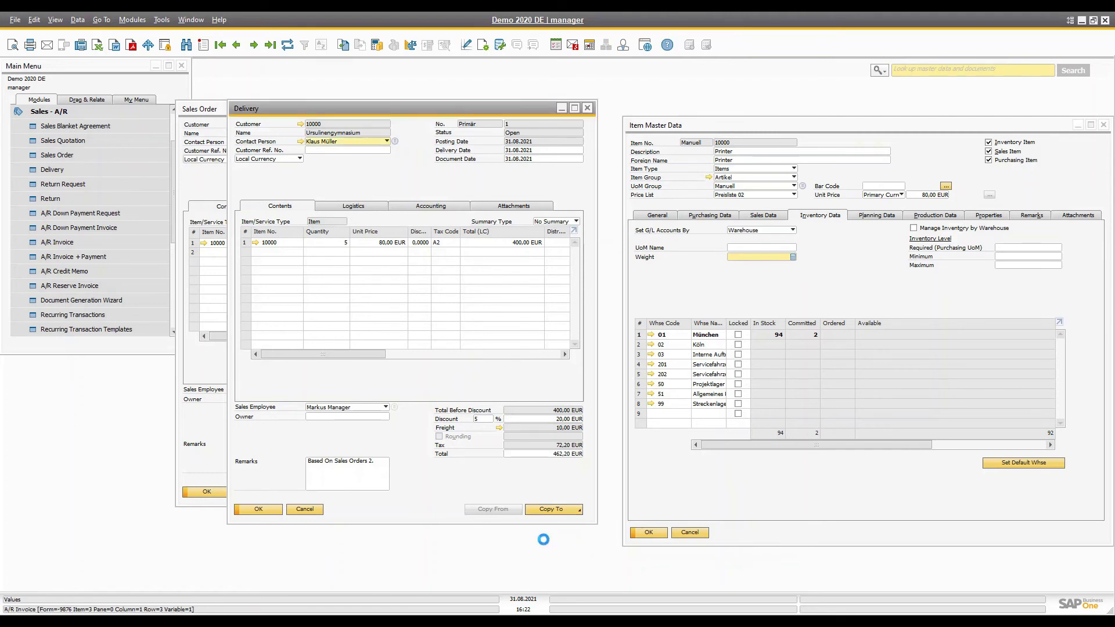
drag(323, 123, 524, 130)
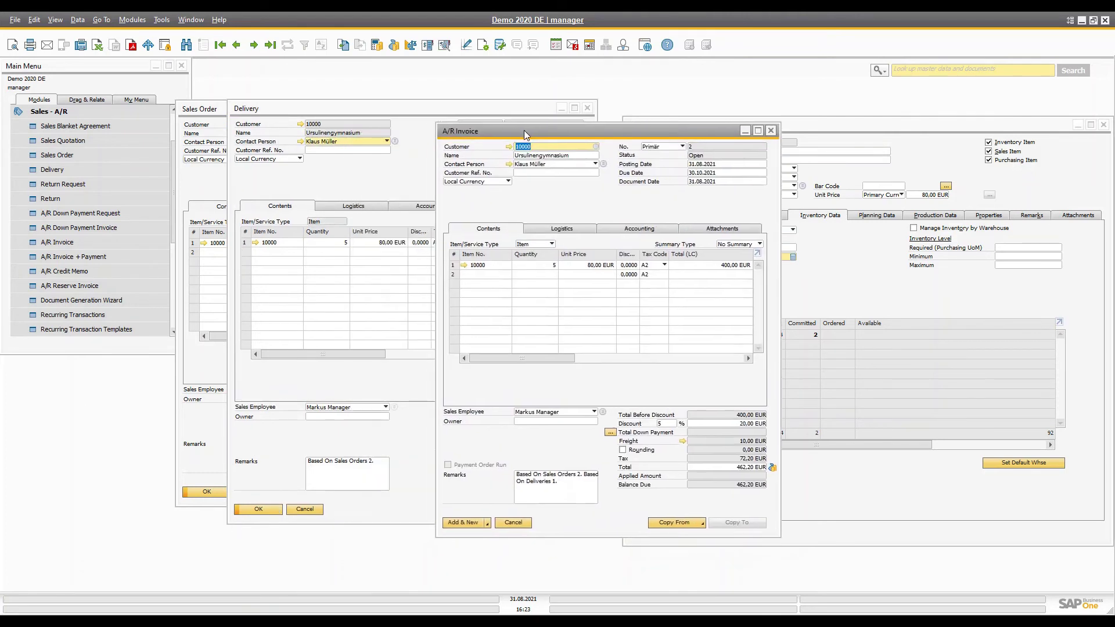
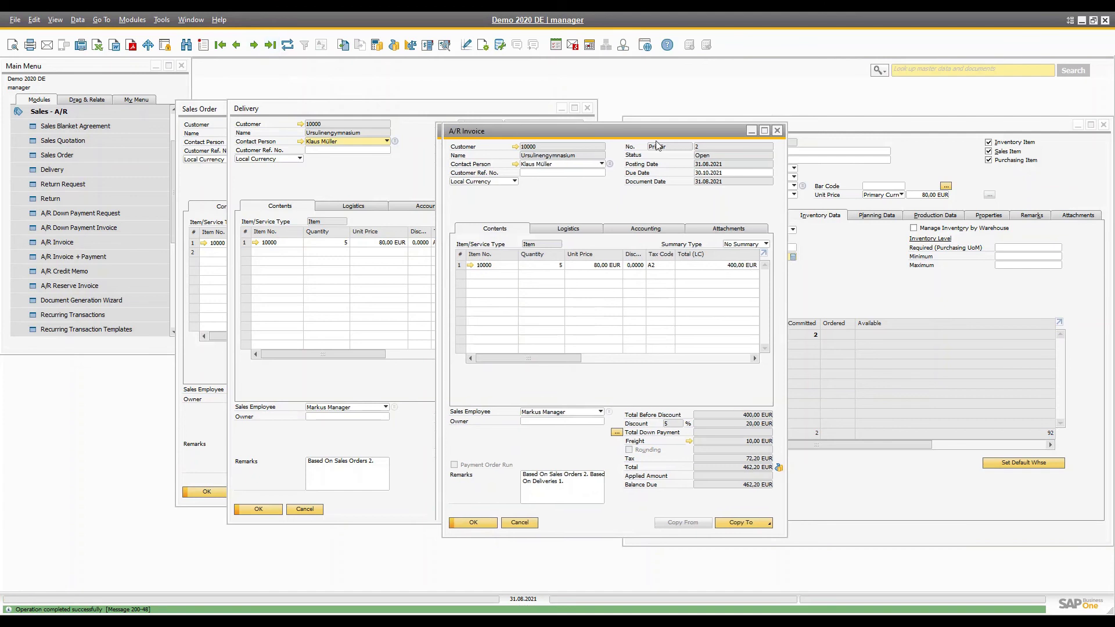
- Refresh the delivery and the sales order to check their document status
click(406, 109)
click(287, 45)
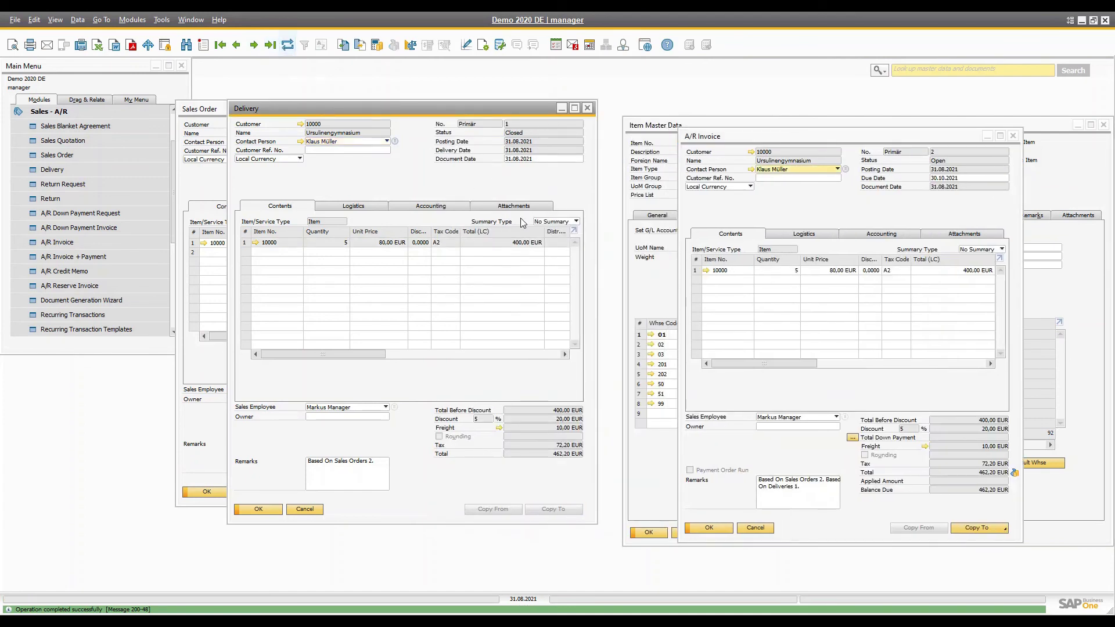
click(433, 206)
click(280, 205)
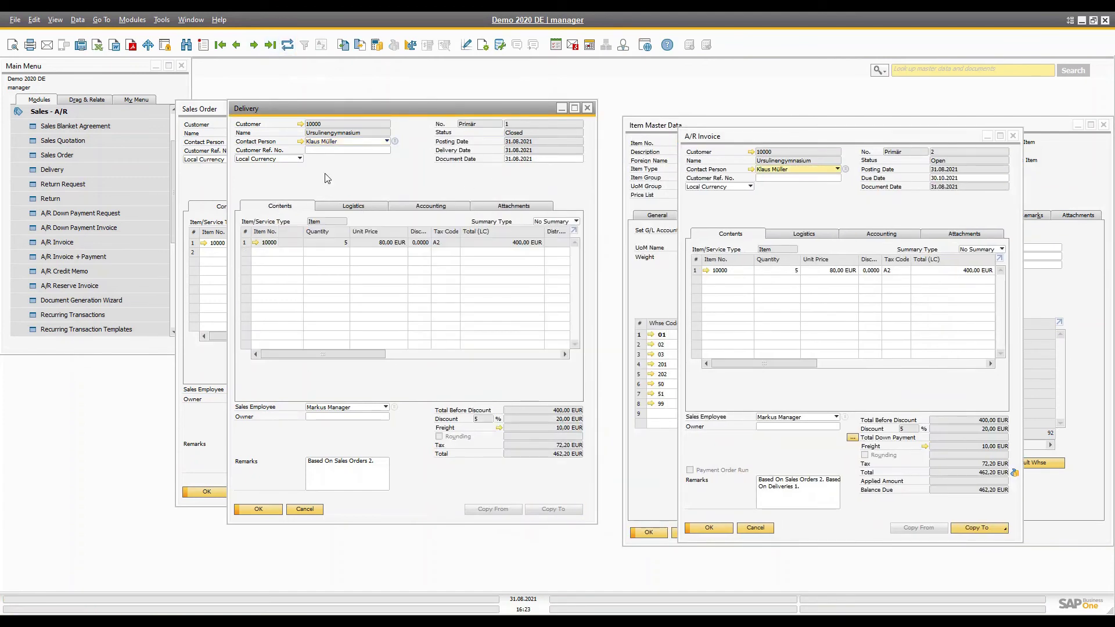
click(204, 108)
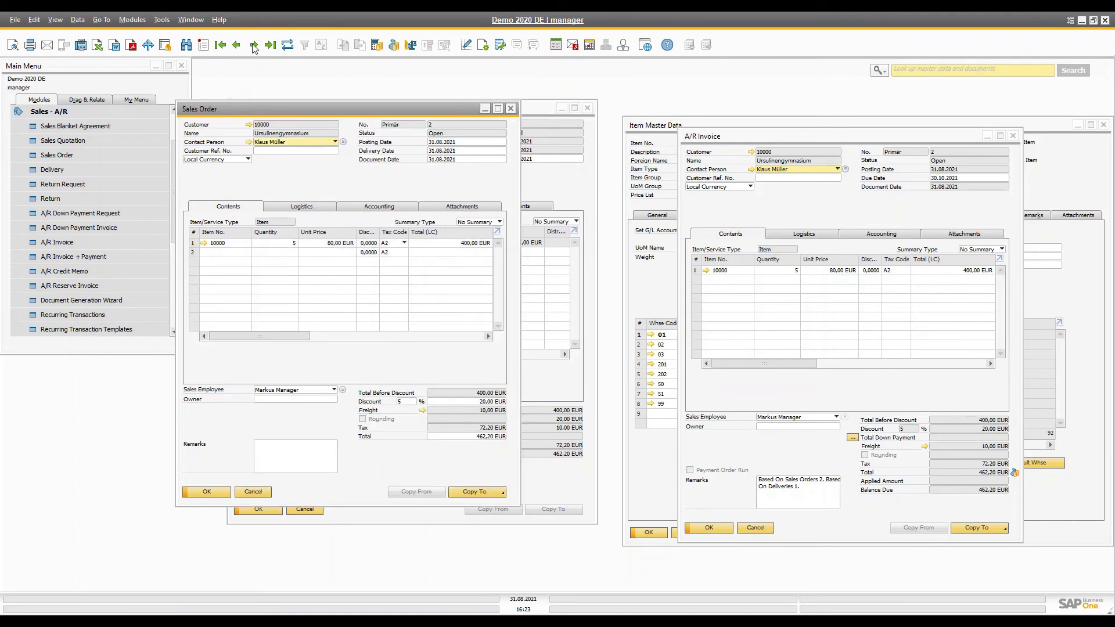
click(287, 44)
- Bring the A/R invoice forward and check the base documents referenced in its remarks
drag(730, 134, 379, 159)
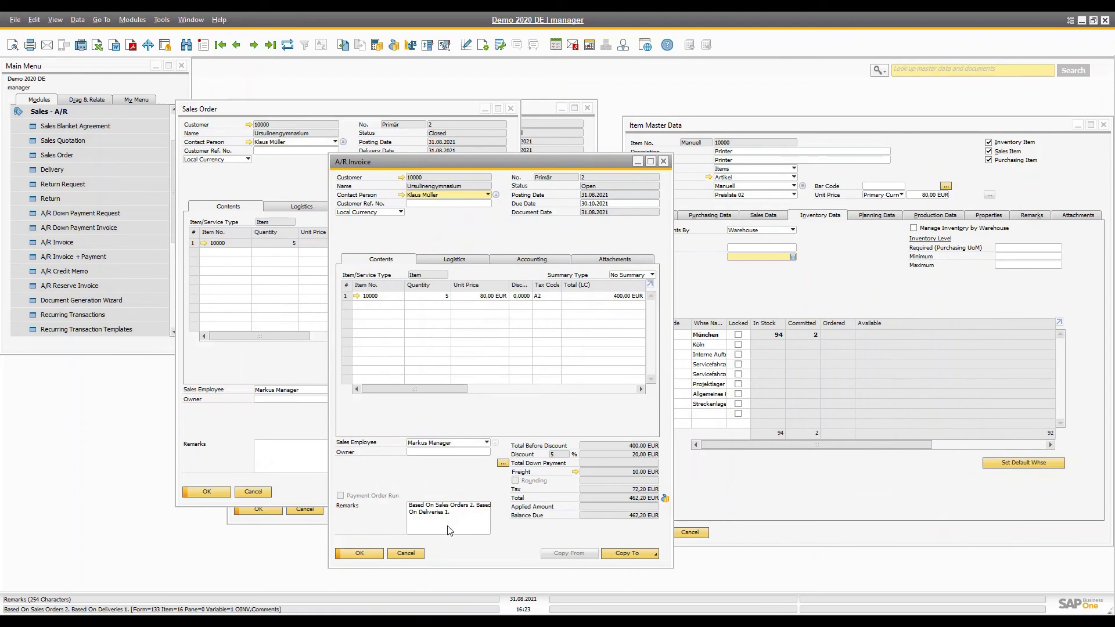
click(465, 522)
drag(466, 515, 404, 505)
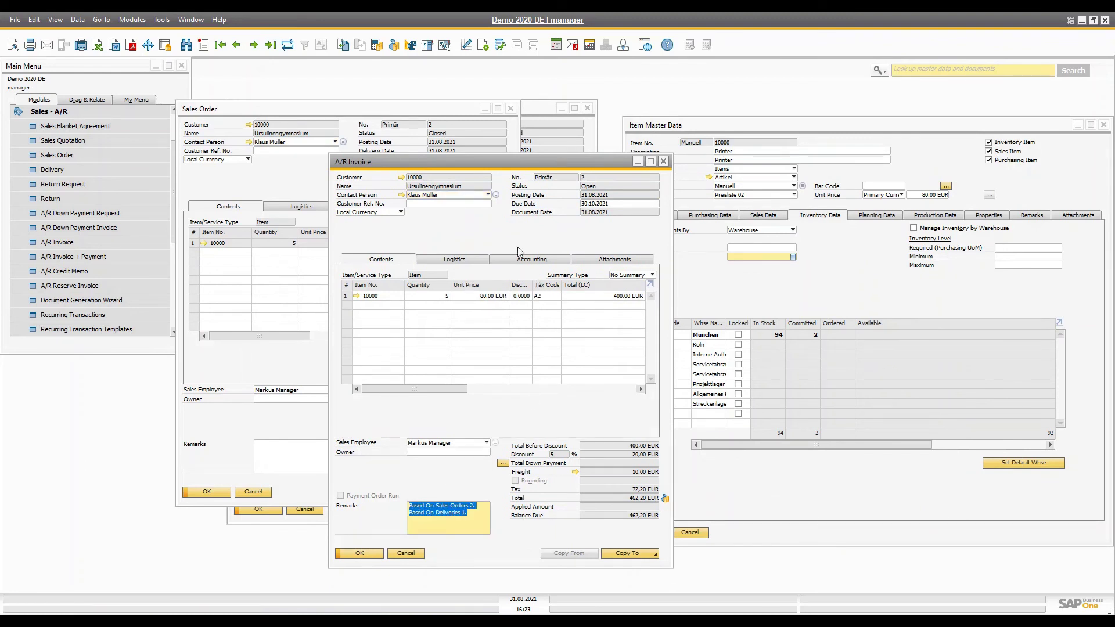
- Open the A/R invoice's journal entry, also following the journal remark link in its accounting details
drag(436, 161, 417, 85)
right_click(468, 146)
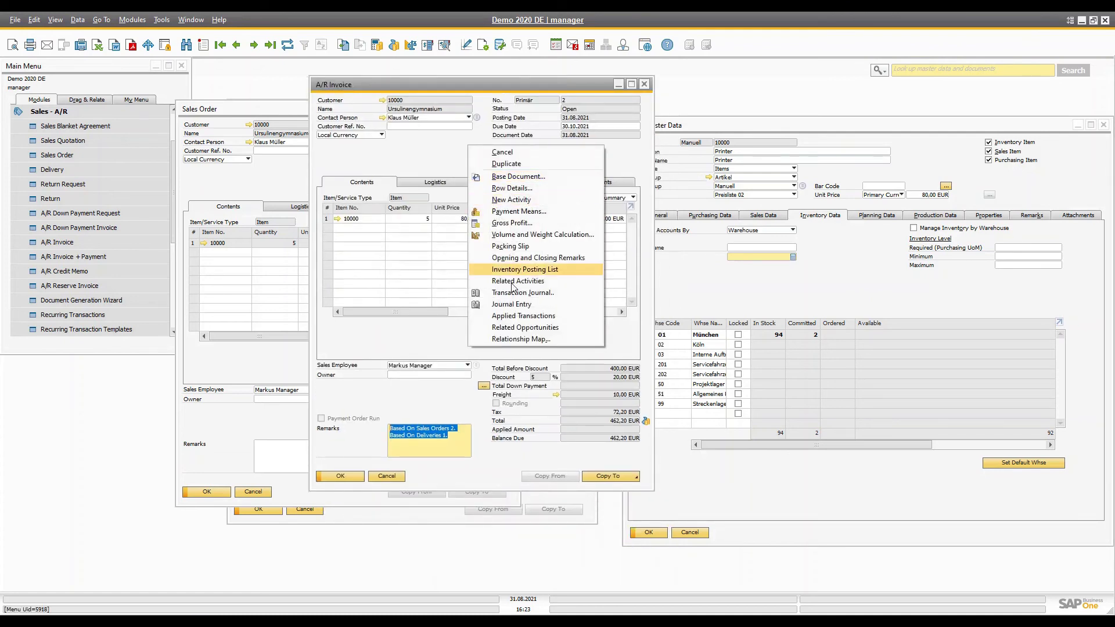
click(512, 304)
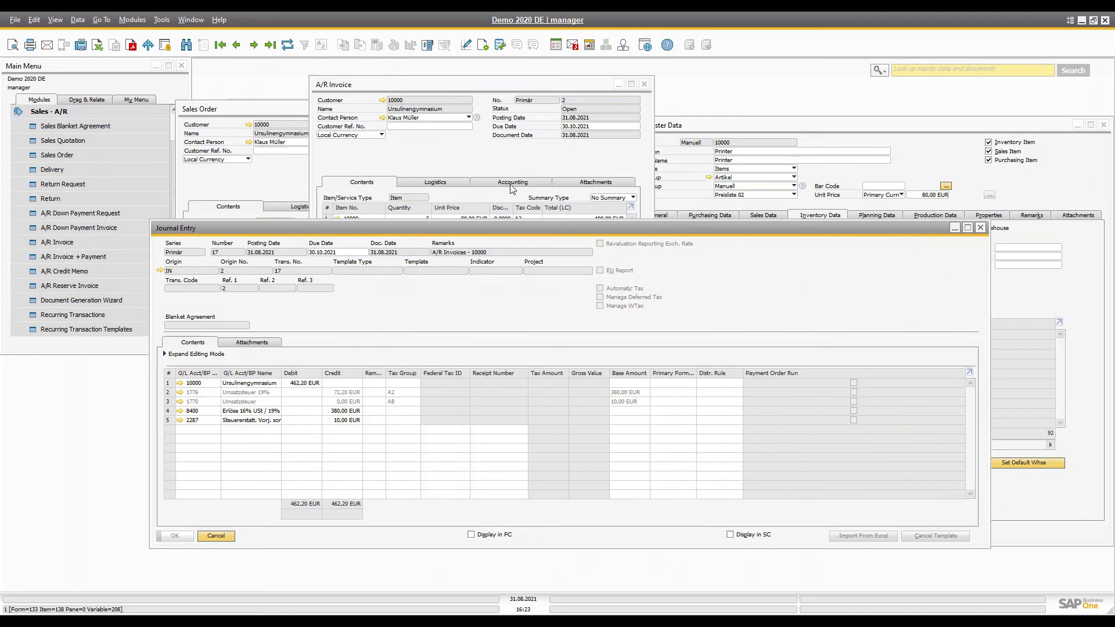
click(513, 183)
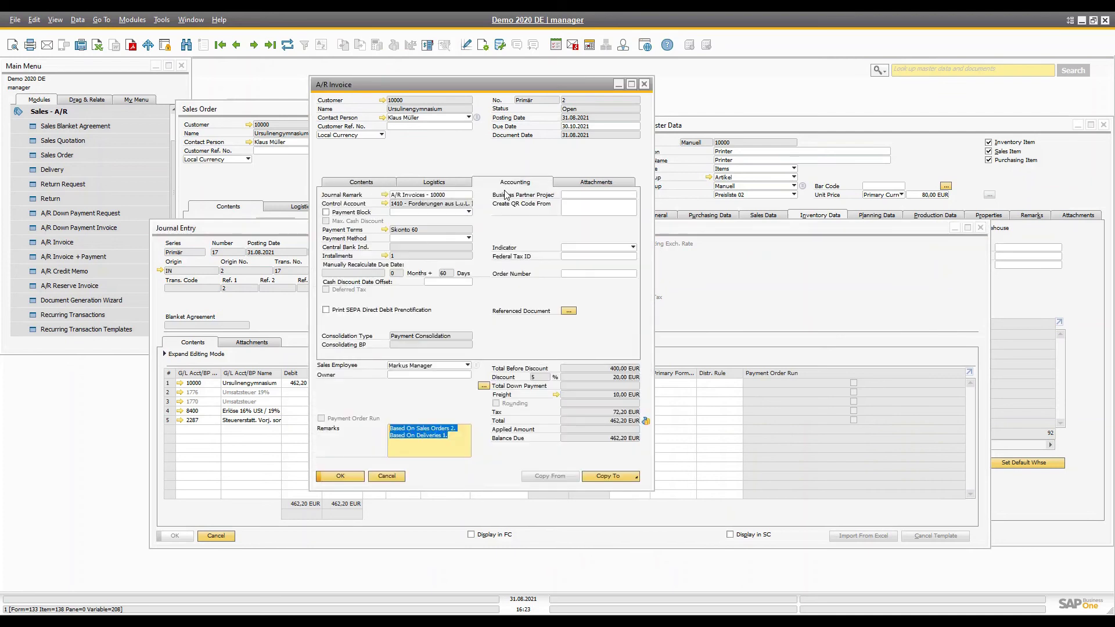
click(385, 195)
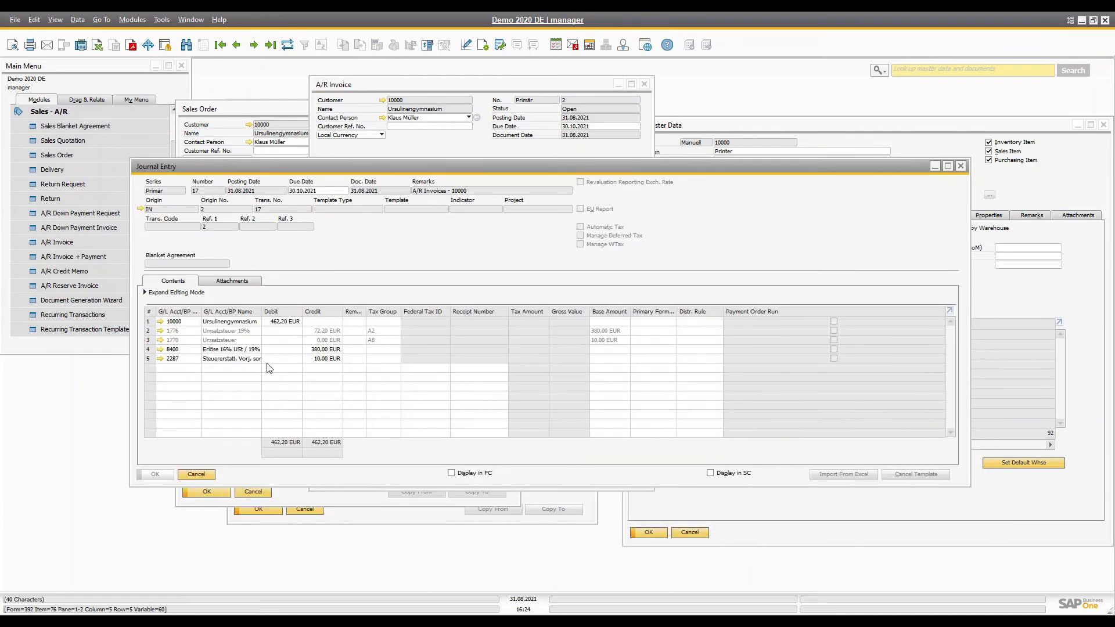
- Compare the journal entry's debit and credit postings with the A/R invoice's item line and totals, and close the journal entry
click(497, 83)
drag(497, 83, 780, 107)
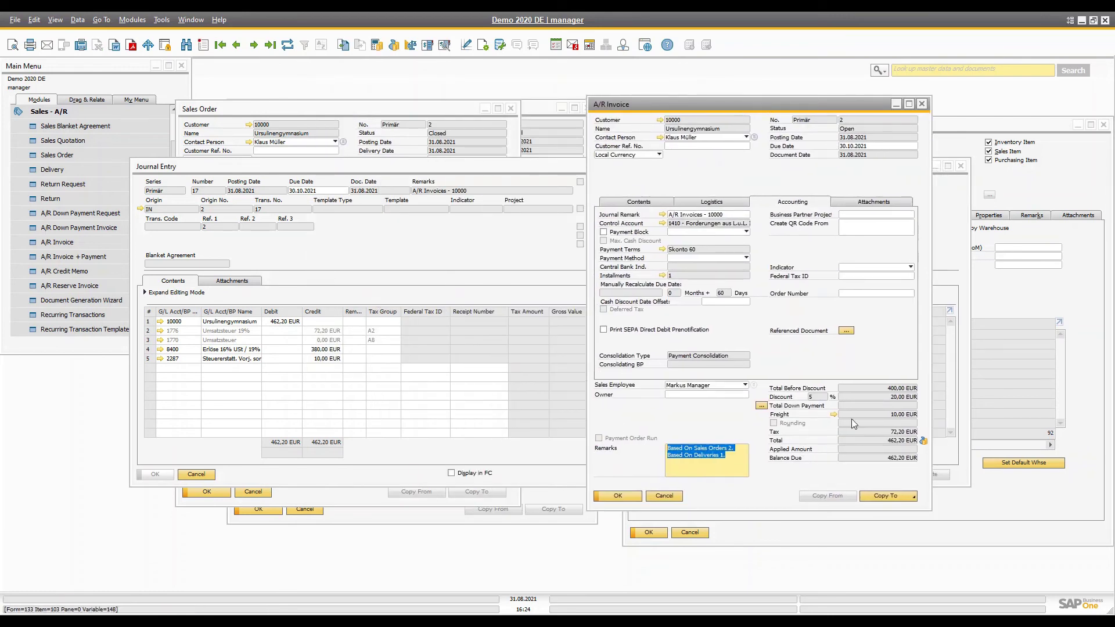
click(639, 201)
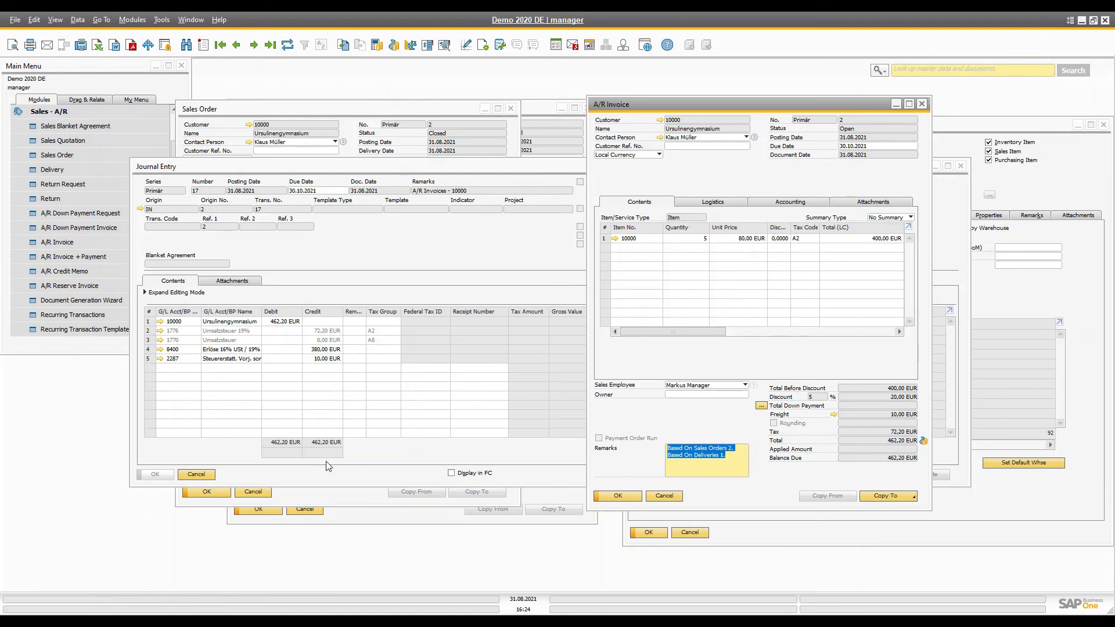
click(404, 470)
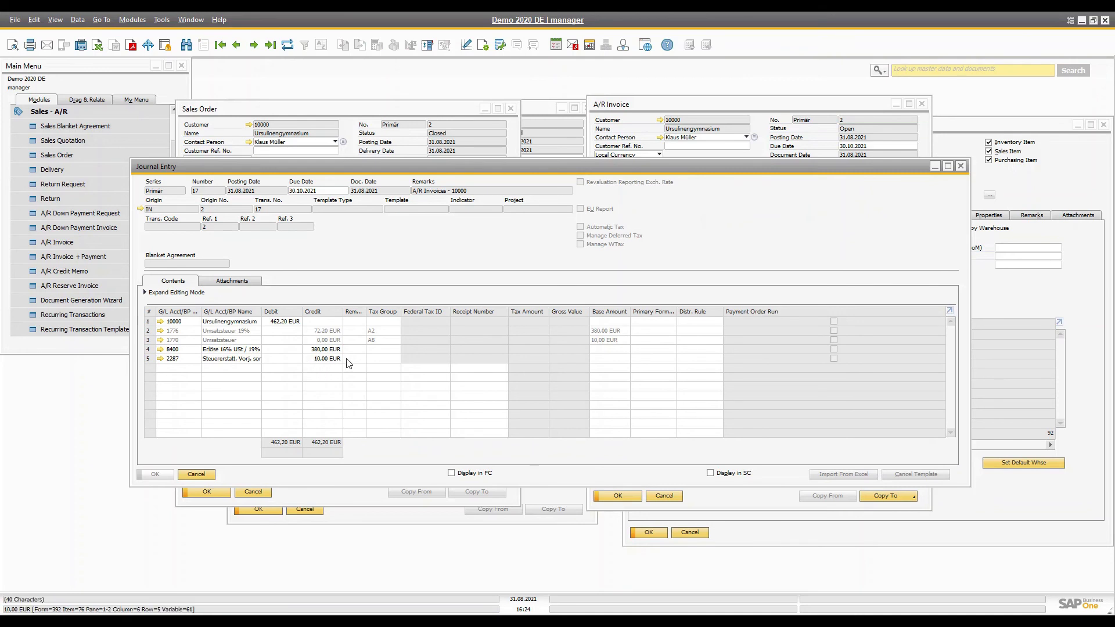
click(961, 166)
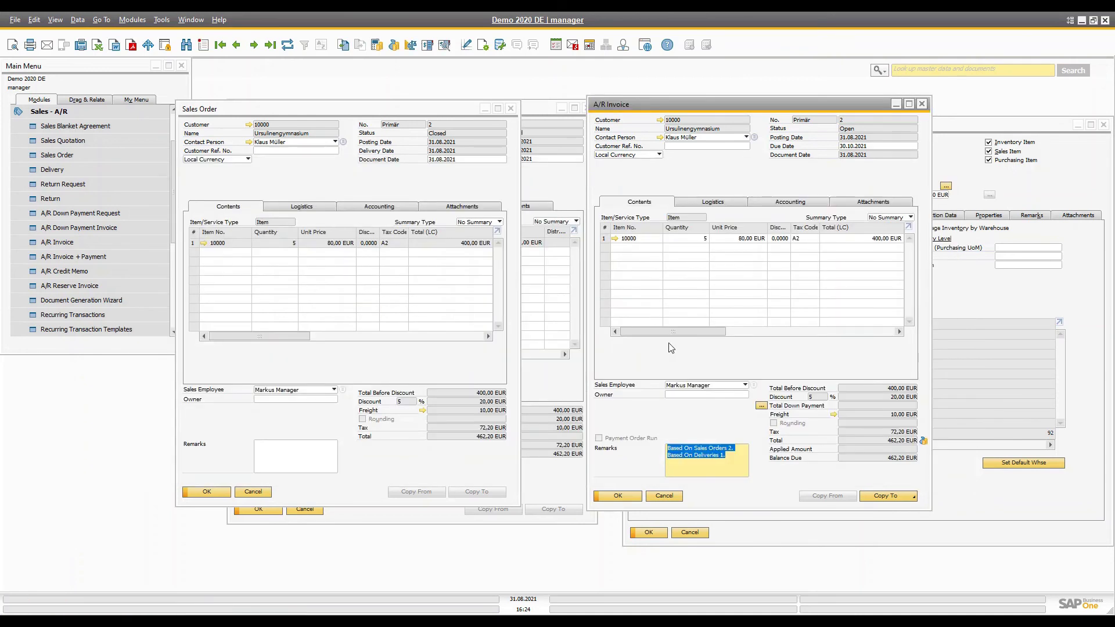
- Close the sales order, the delivery and the item master data, leaving only the A/R invoice open
click(511, 108)
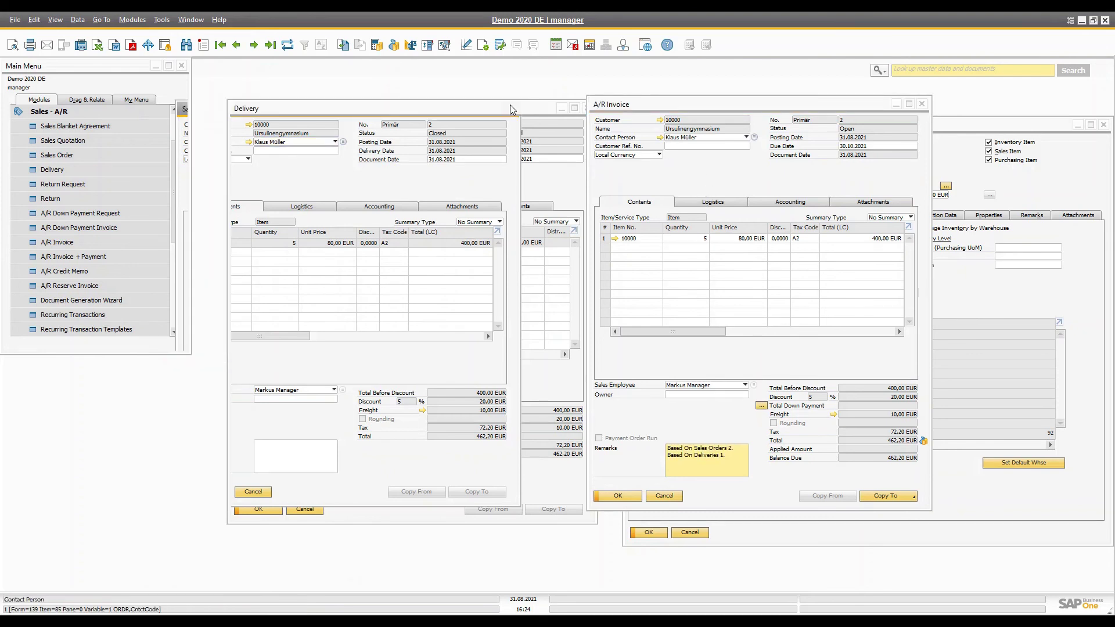
drag(640, 104, 572, 105)
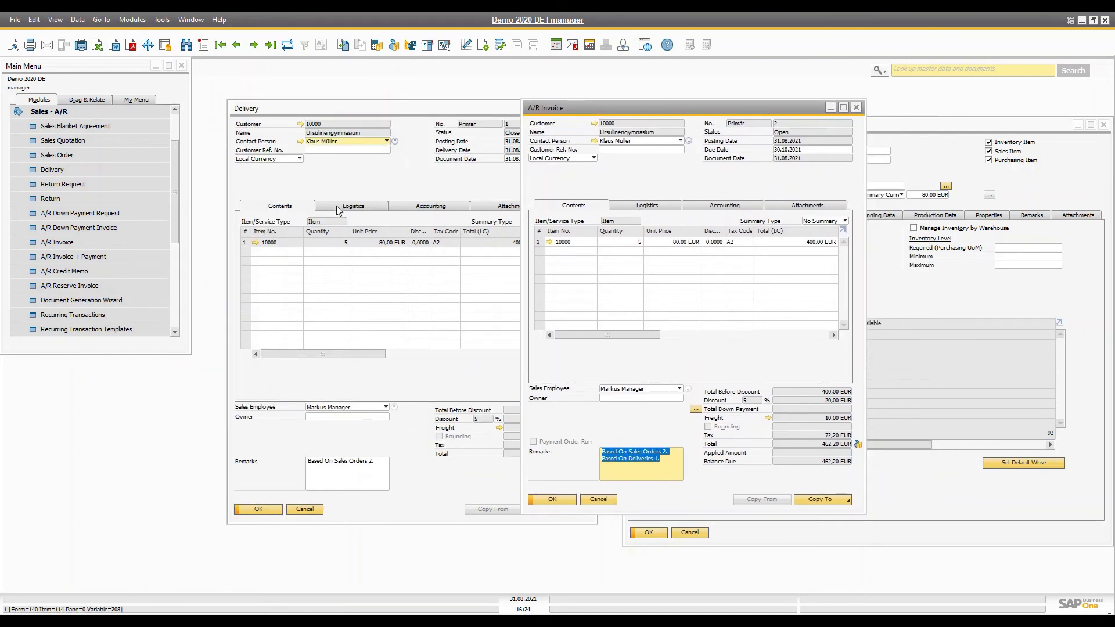
click(558, 135)
click(587, 108)
click(1092, 133)
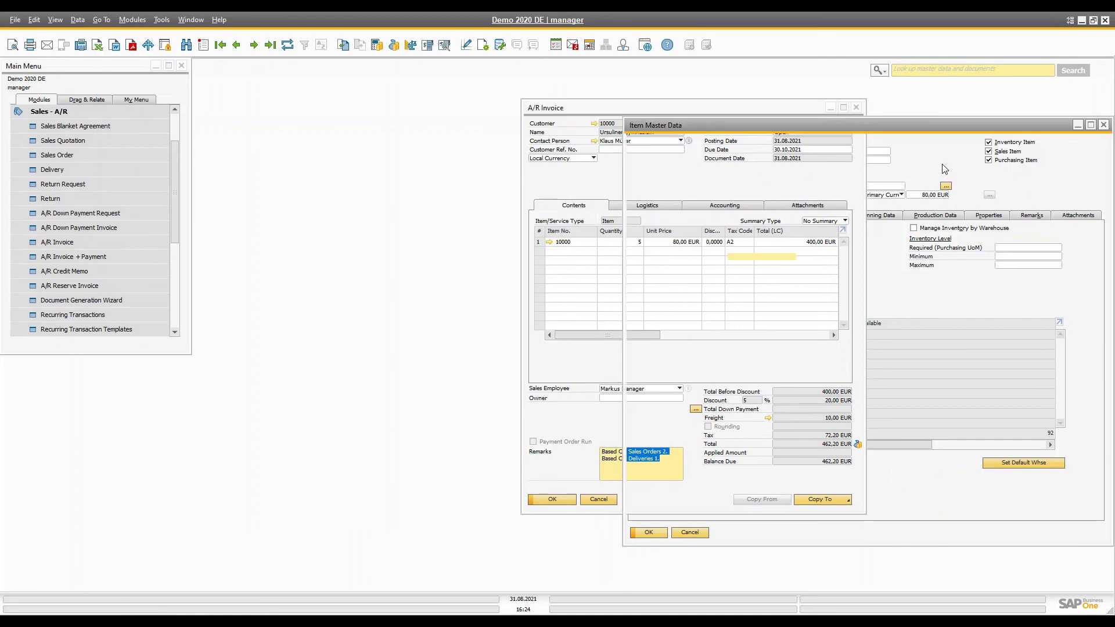
- Open a new incoming payment from the Banking module and arrange it beside the A/R invoice
click(49, 111)
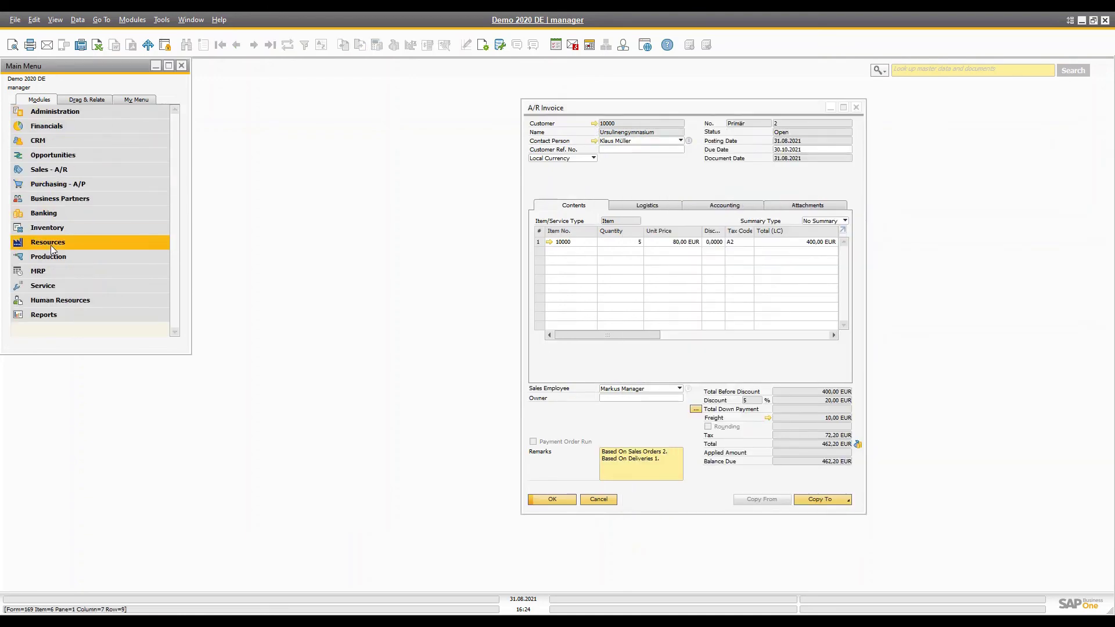
click(62, 214)
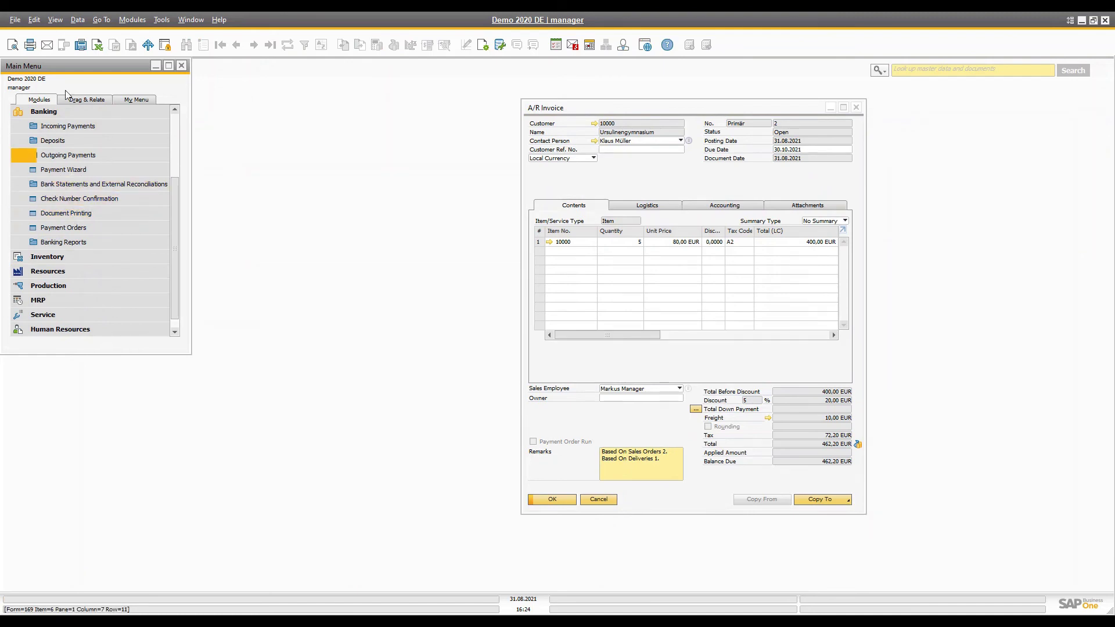
click(57, 128)
click(69, 145)
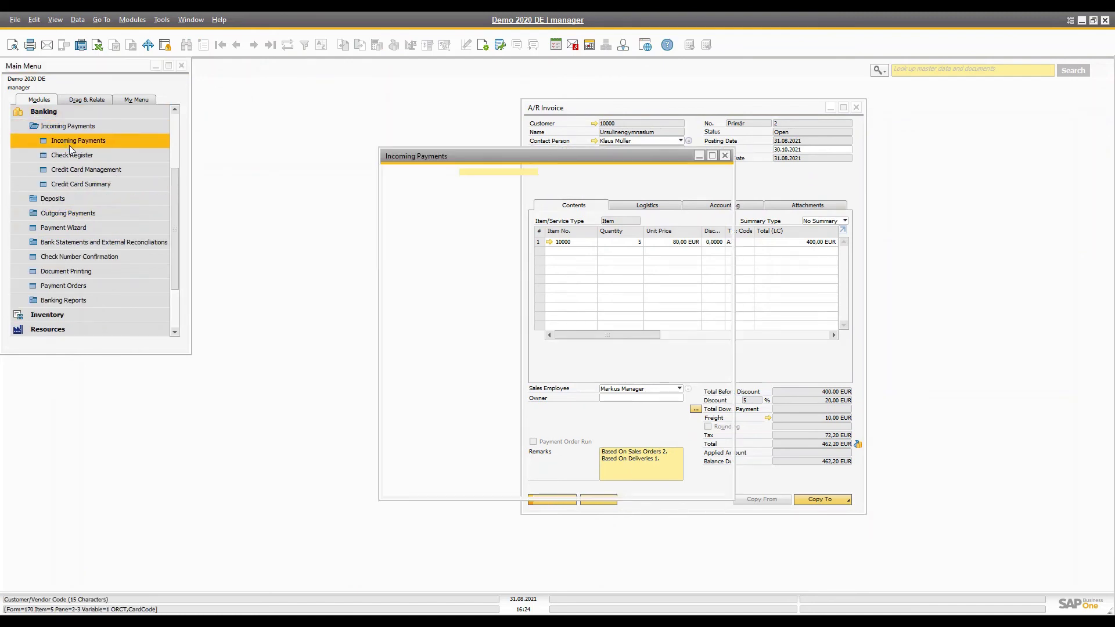
drag(407, 161, 234, 153)
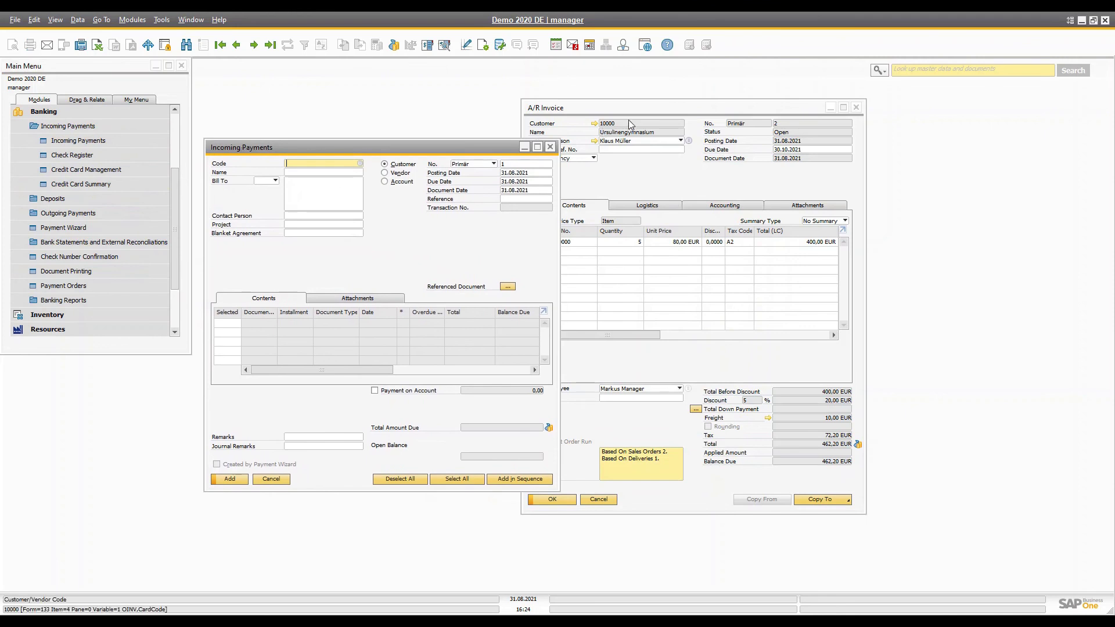
drag(643, 111, 764, 106)
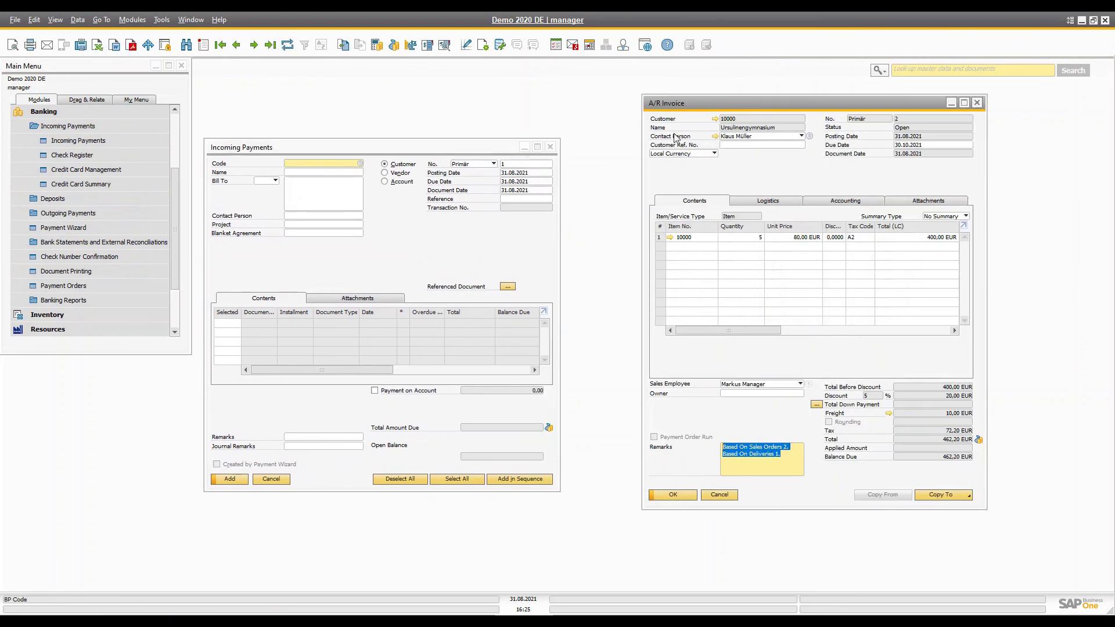
- Choose Ursulinengymnasium as the paying customer, select the invoice dated 31.08.2021 for payment and open it for comparison
click(321, 164)
key(Tab)
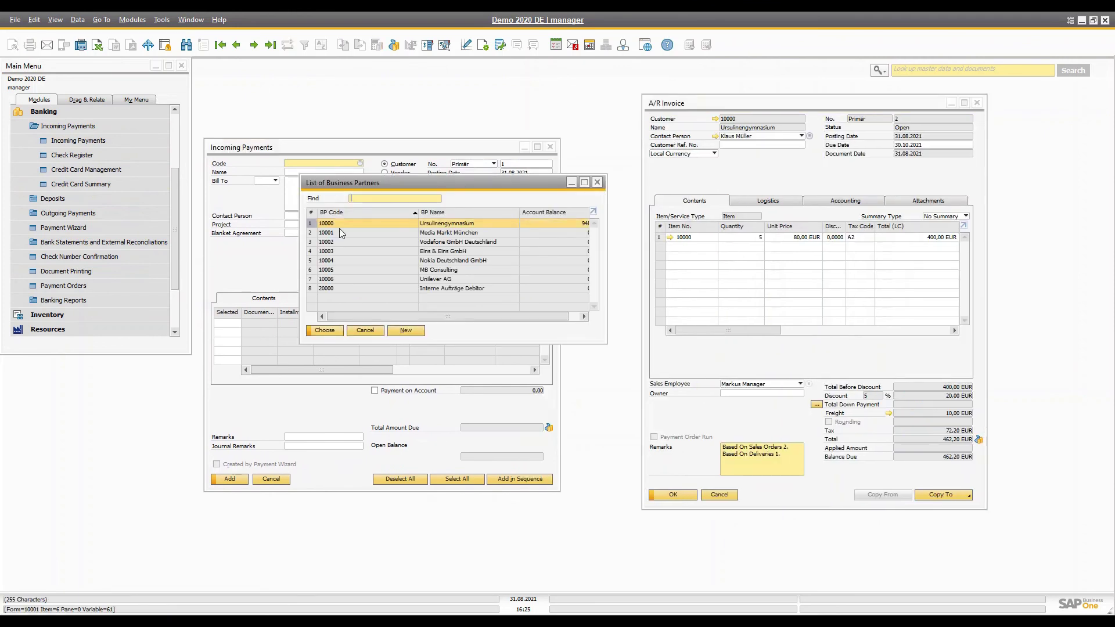
double_click(347, 222)
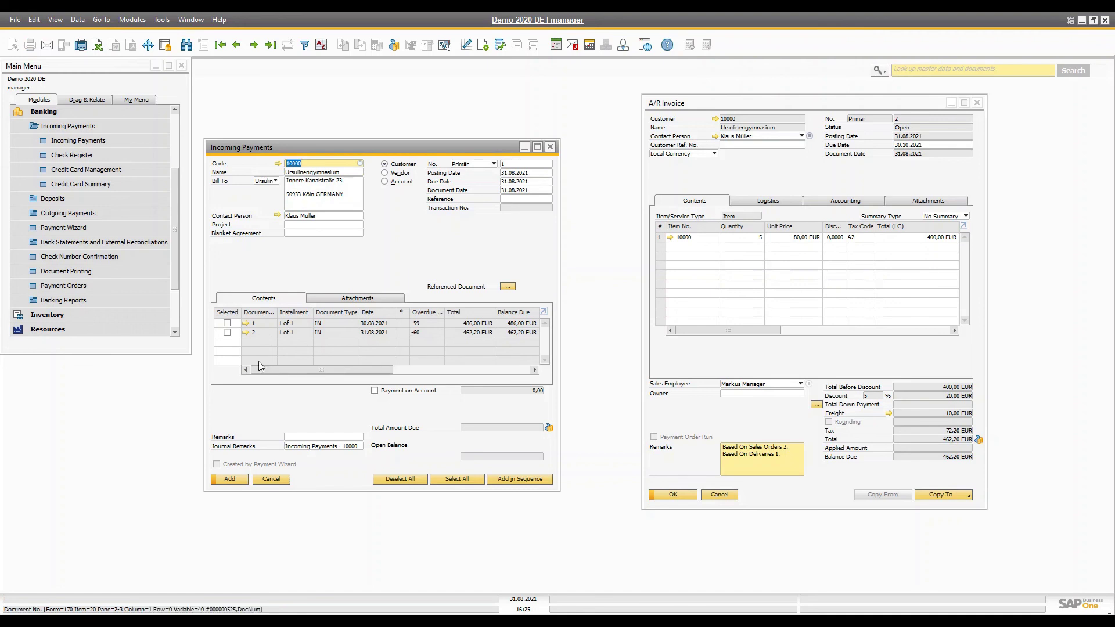
click(228, 332)
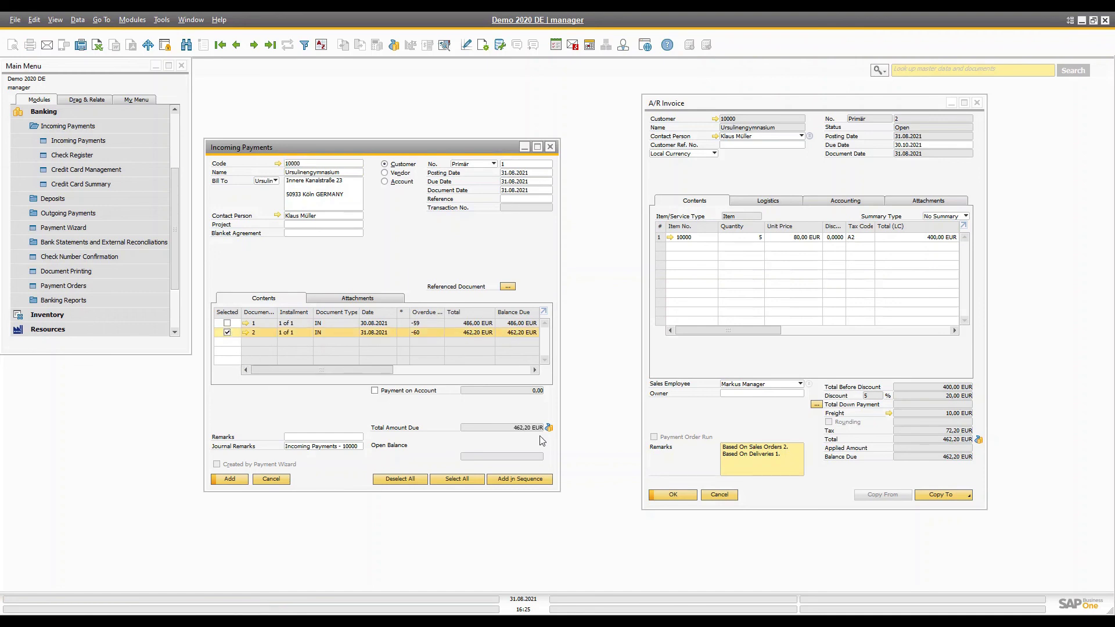
click(246, 332)
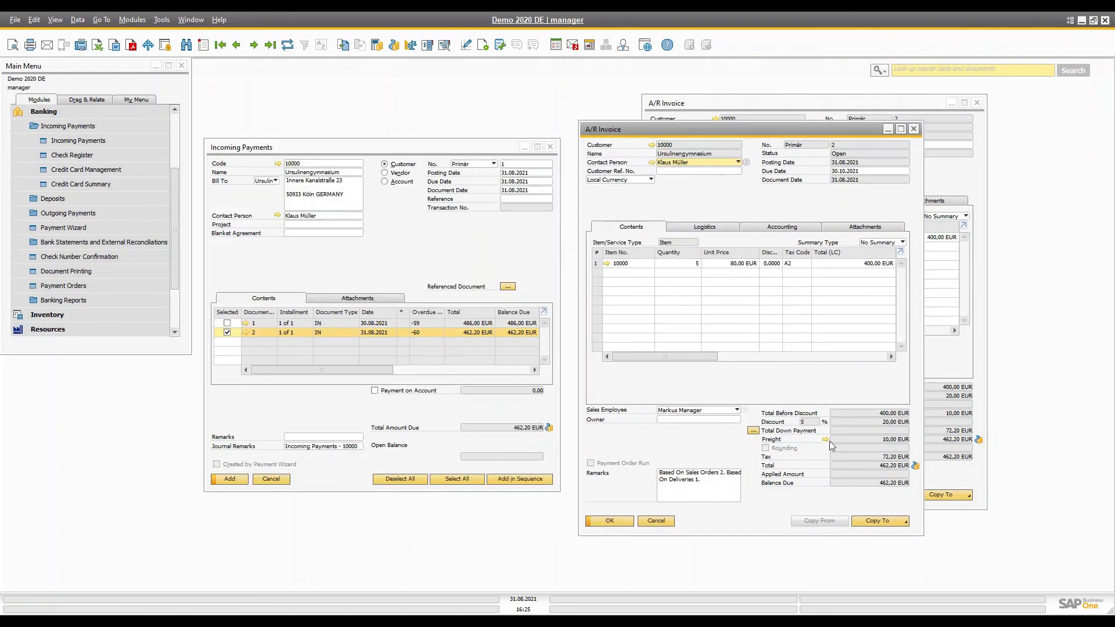
- Open the payment means for the incoming payment and enter a check for the full 462,20 EUR
click(523, 432)
click(548, 427)
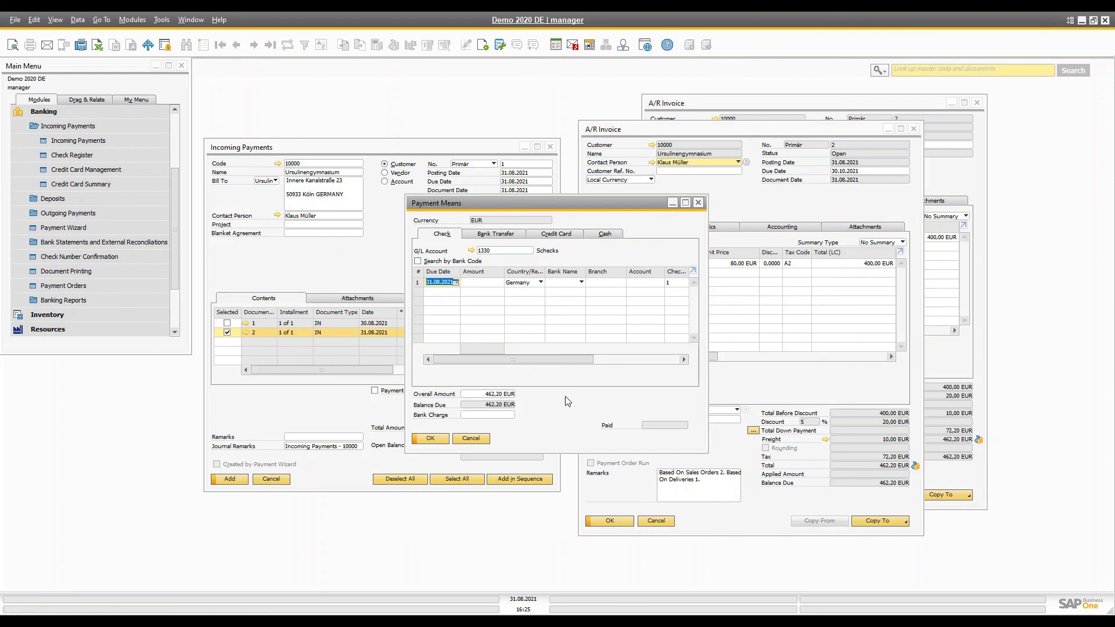
click(437, 282)
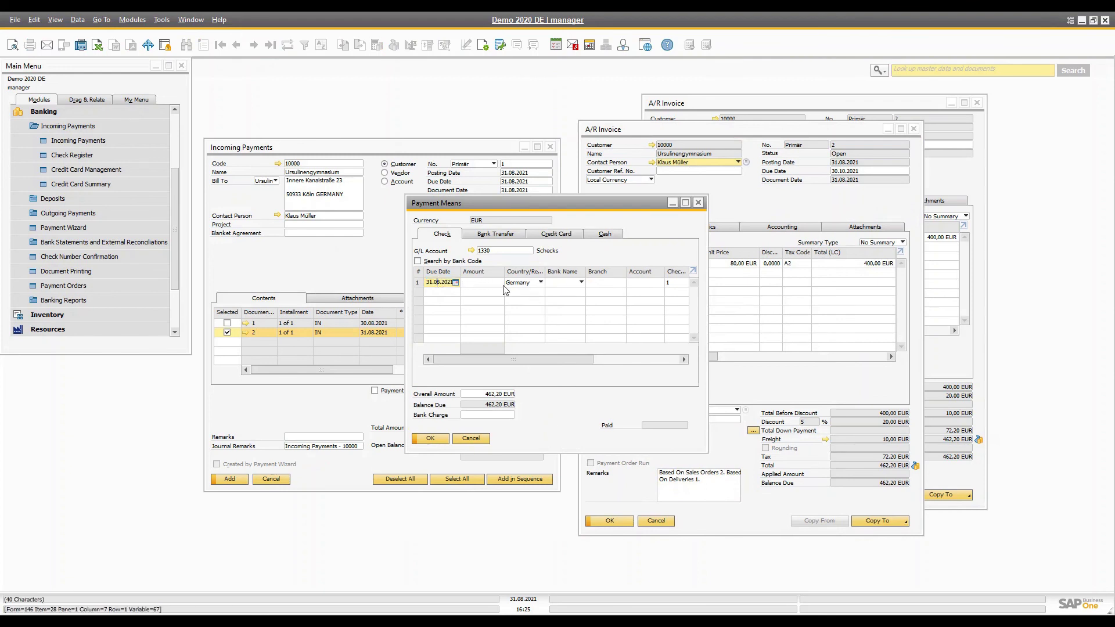
click(494, 286)
key(ctrl+b)
key(Tab)
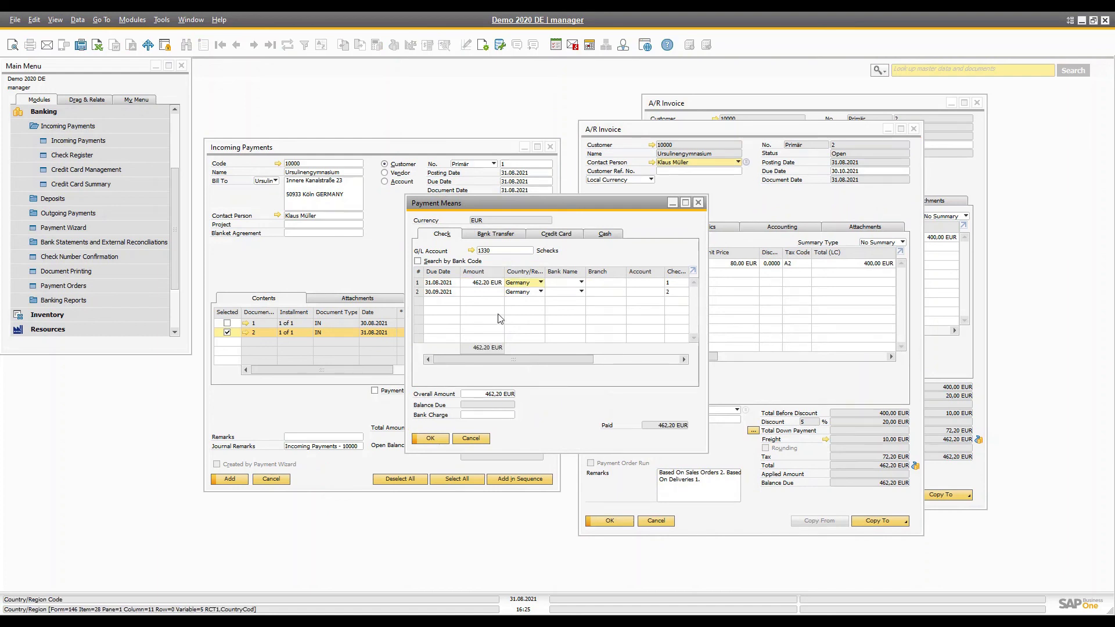
- Set the check's bank to Zweckverbandssparkasse Meschede, leave the branch empty and confirm the payment means
click(581, 282)
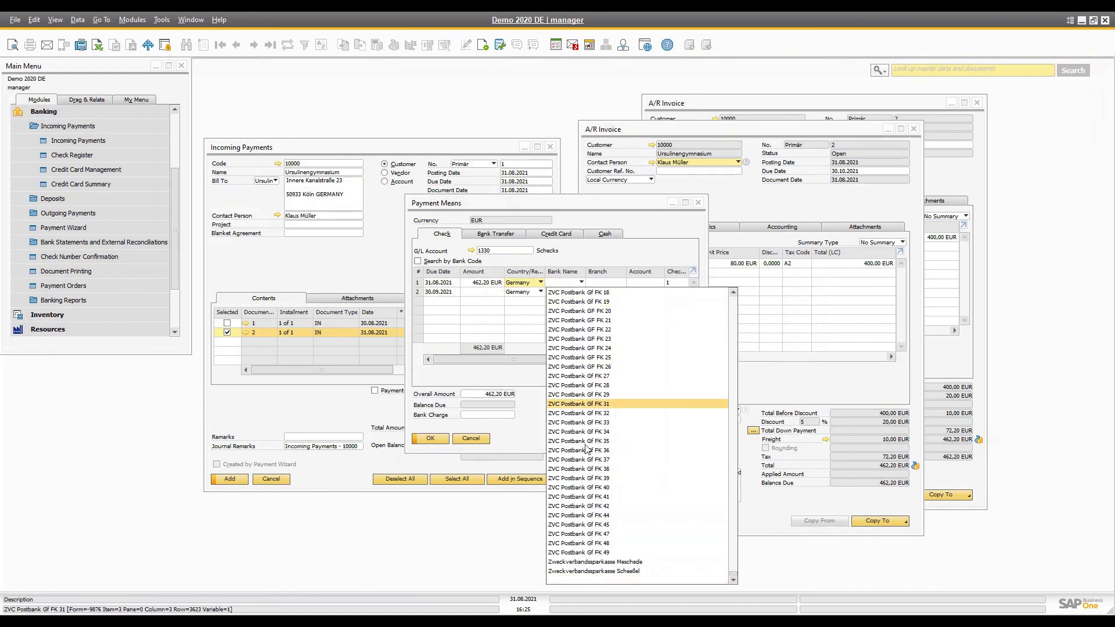
click(593, 561)
click(605, 283)
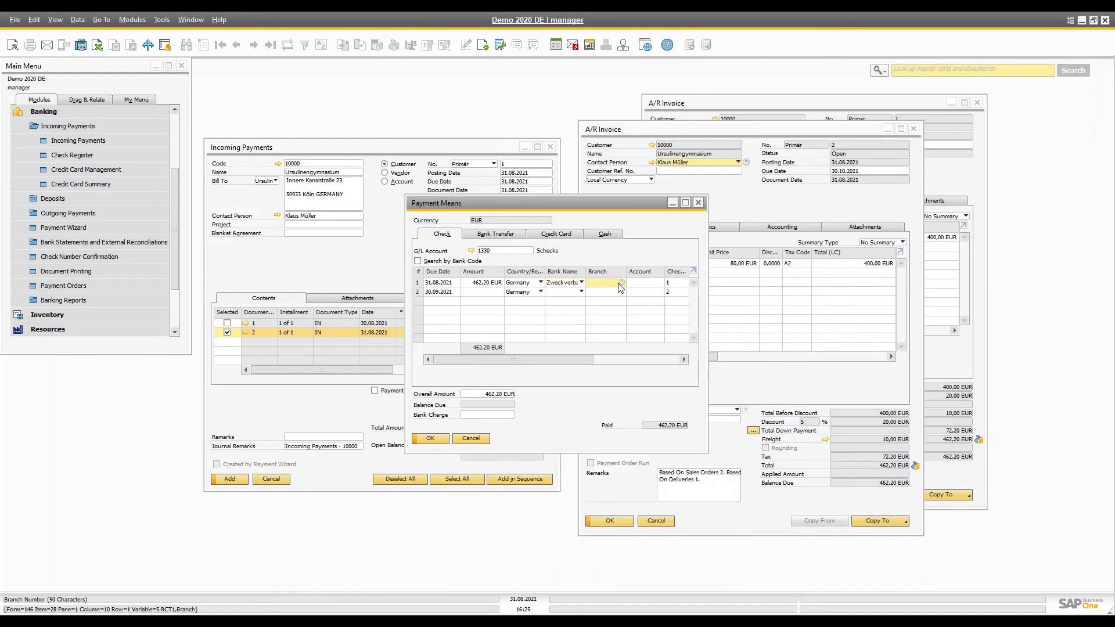
click(621, 282)
click(465, 391)
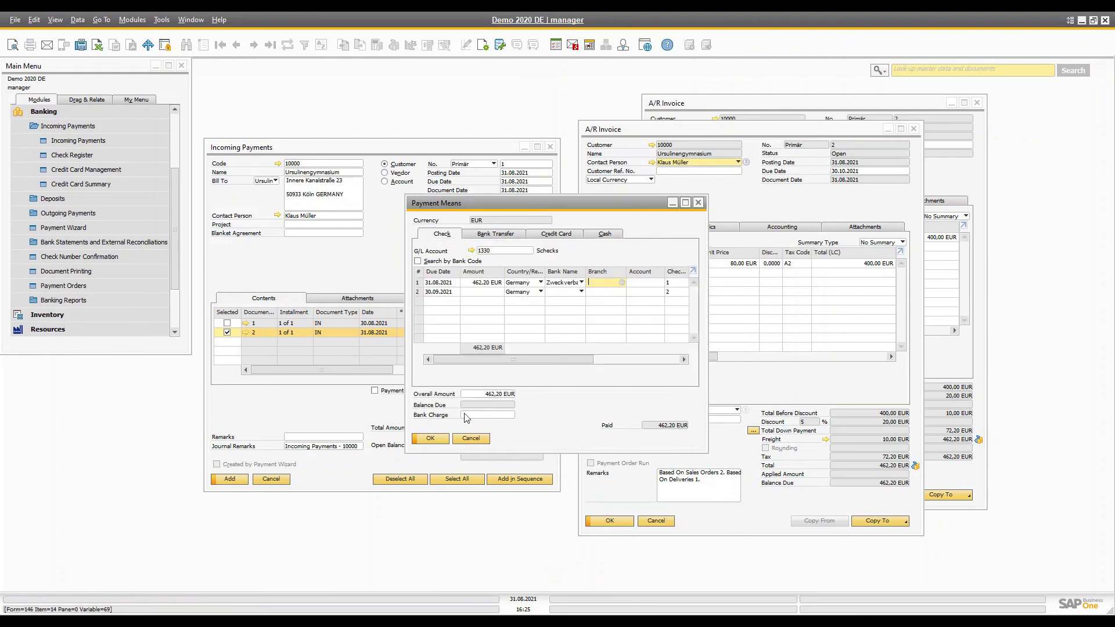
click(439, 440)
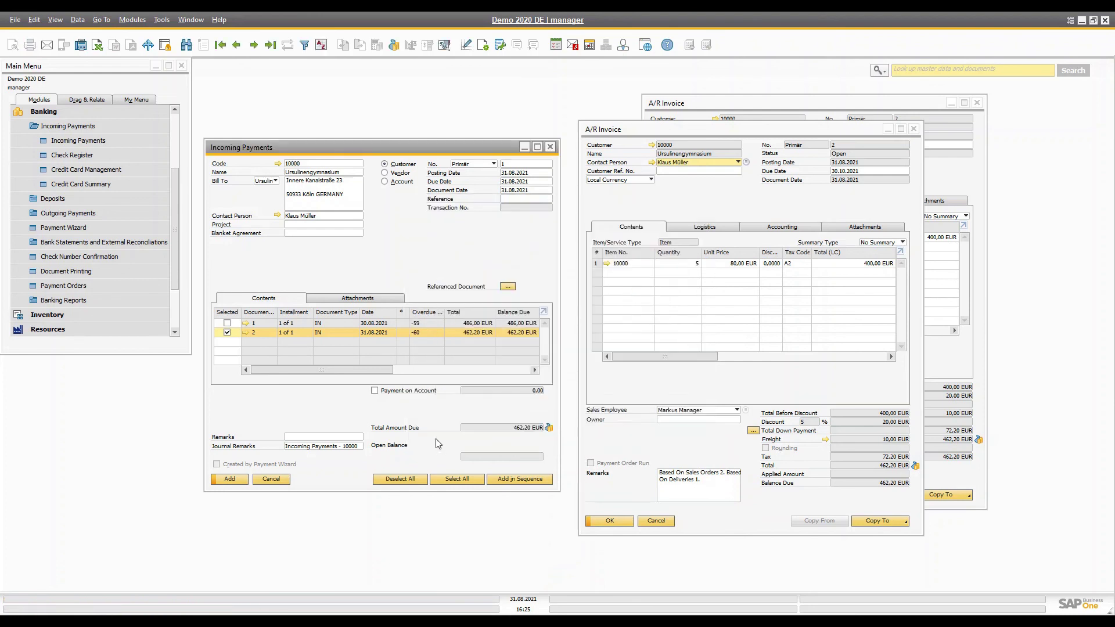
- Add the incoming payment to the system and display the last saved payment record
click(235, 484)
click(443, 336)
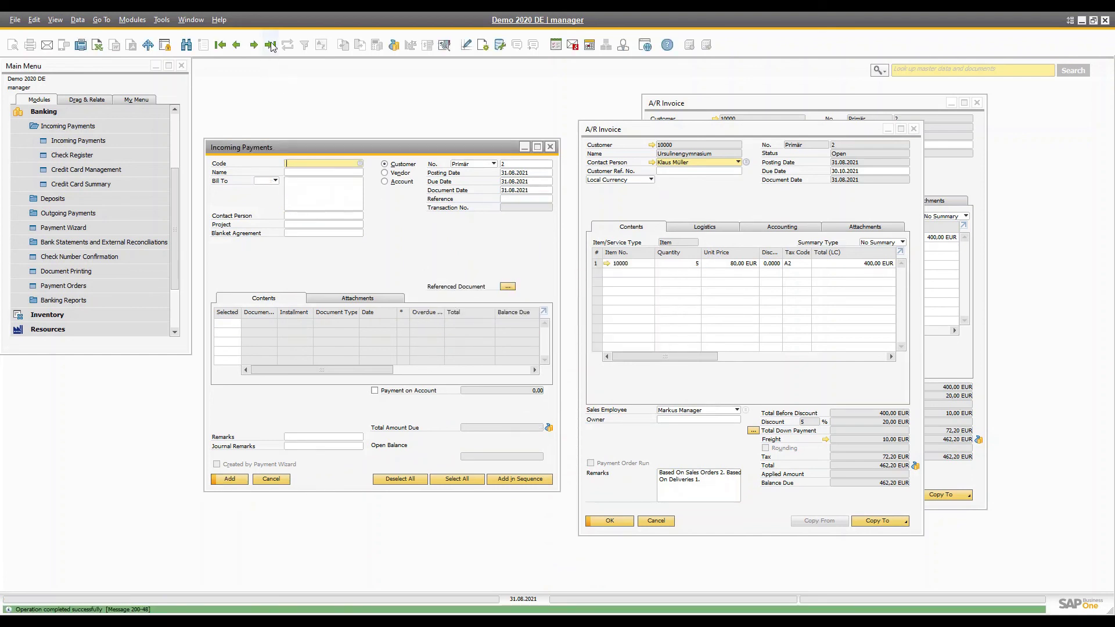
click(271, 45)
drag(351, 147, 276, 102)
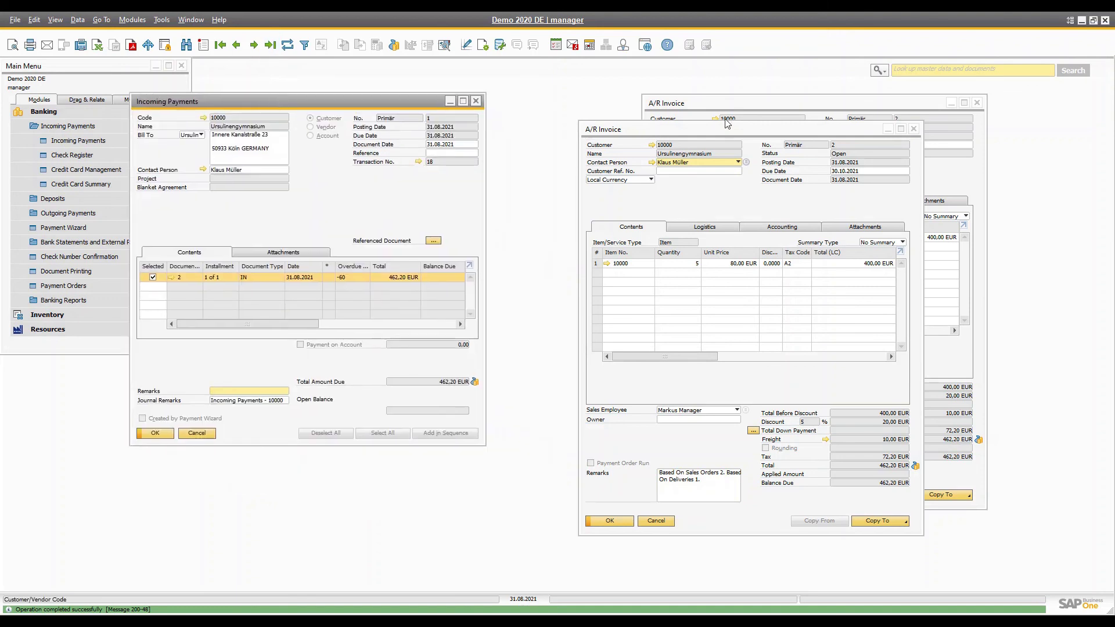
- Close the duplicate A/R invoice window and refresh the remaining invoice to check its status and balance due
drag(654, 129, 442, 141)
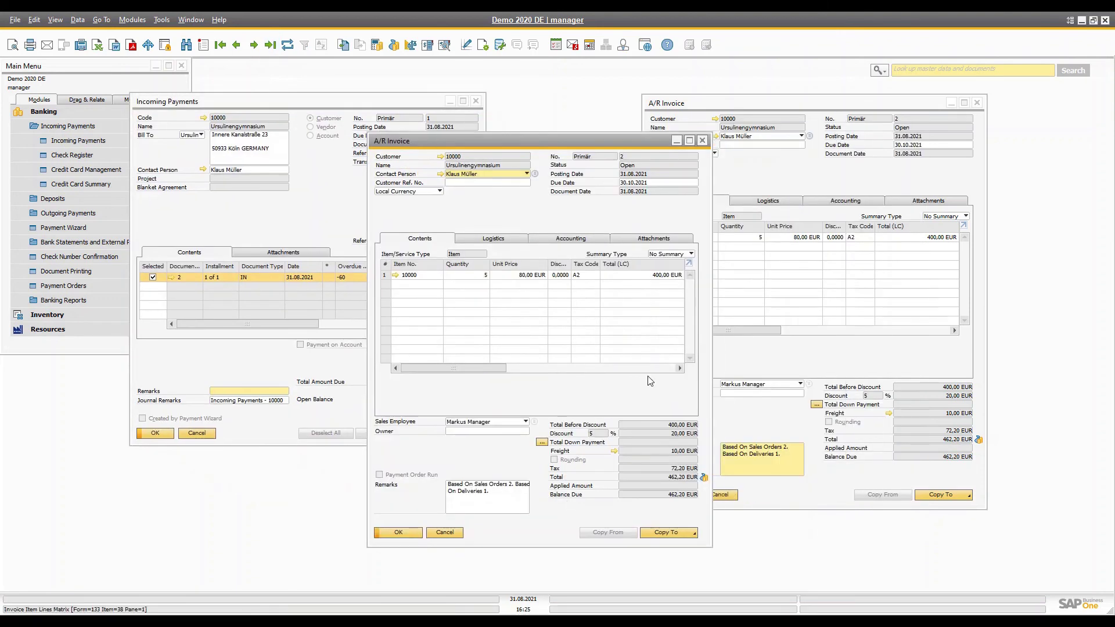
click(703, 141)
drag(682, 103, 624, 105)
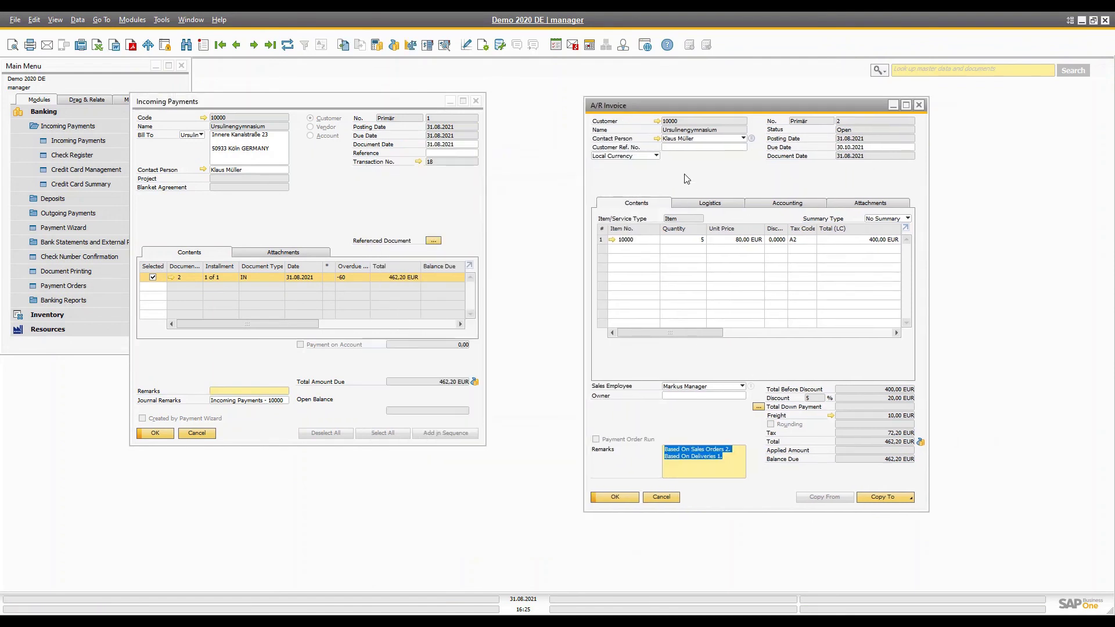
click(287, 45)
right_click(733, 181)
click(710, 180)
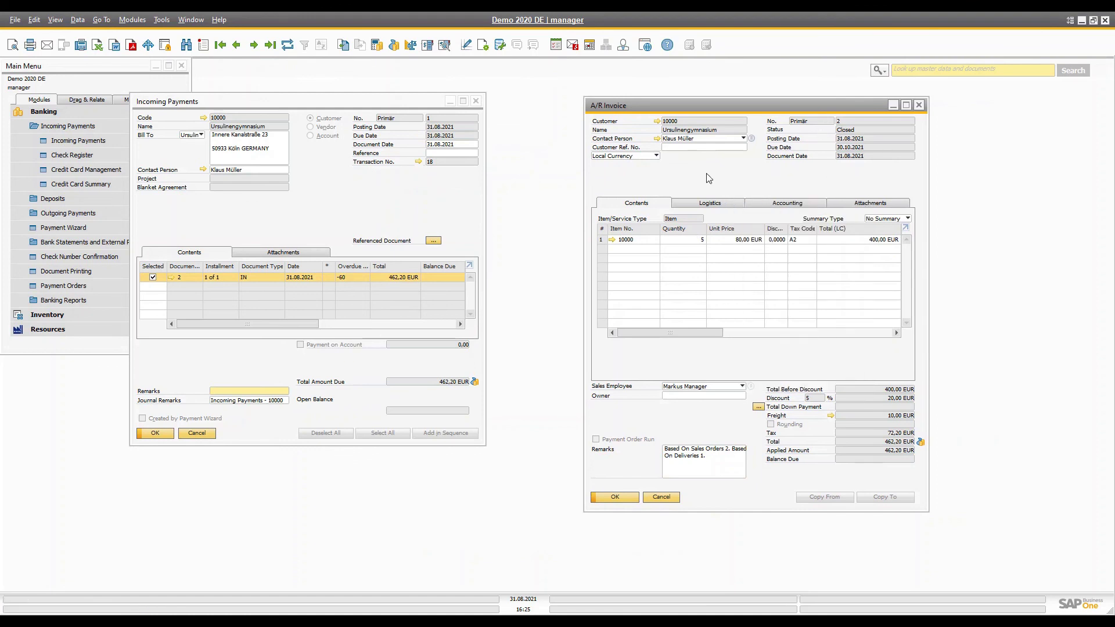
- Review the document chain in the A/R invoice's relationship map, open its sales order, and close both windows
right_click(707, 174)
click(738, 380)
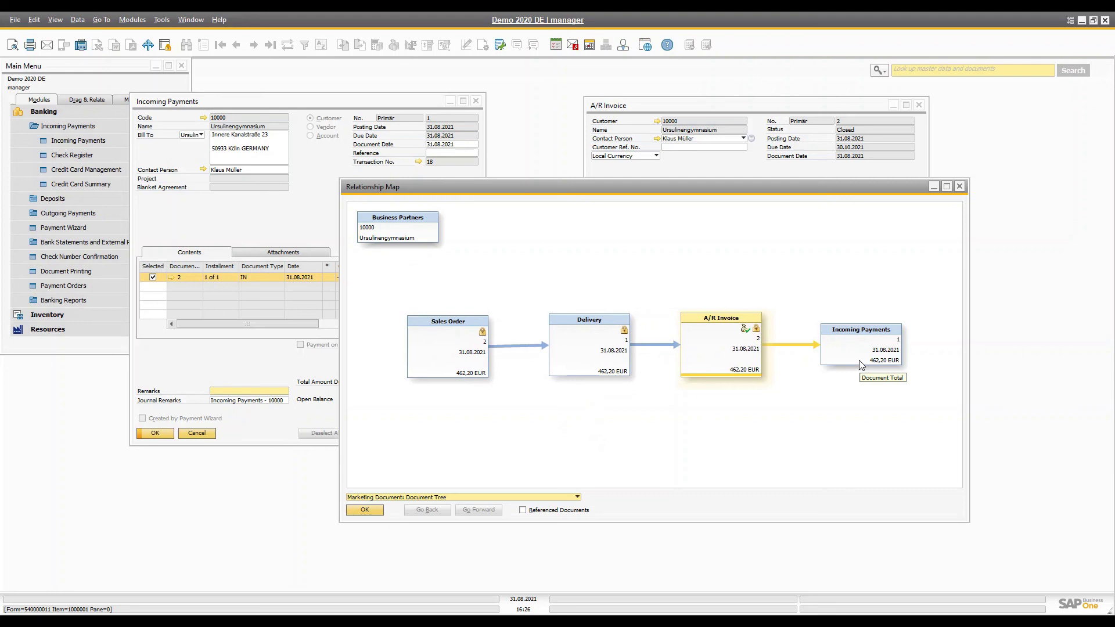
double_click(426, 346)
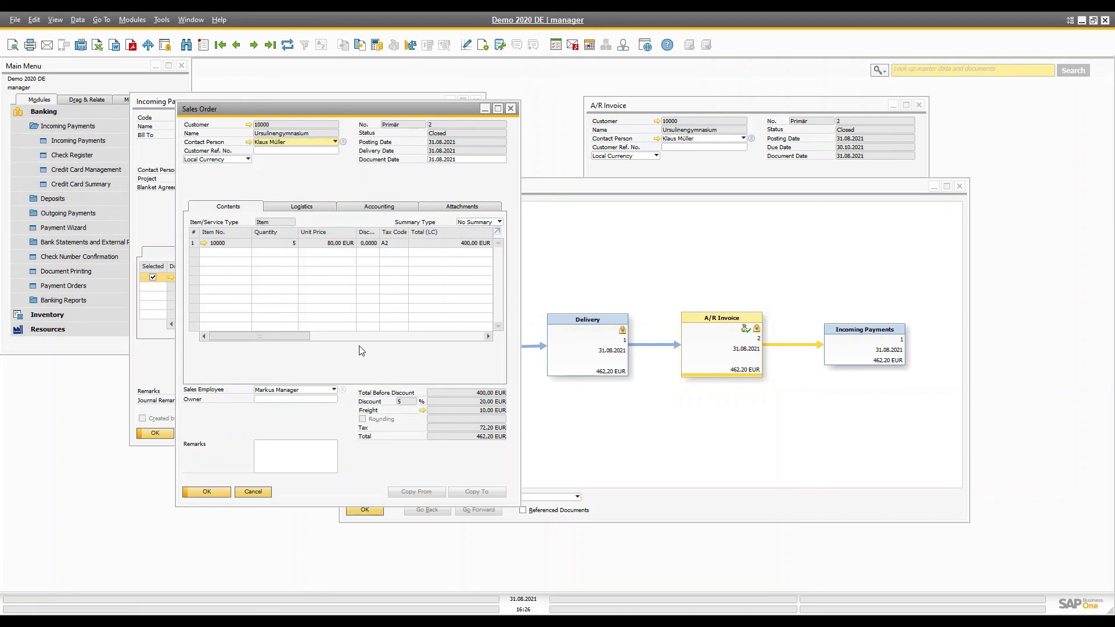
key(Escape)
key(Escape)
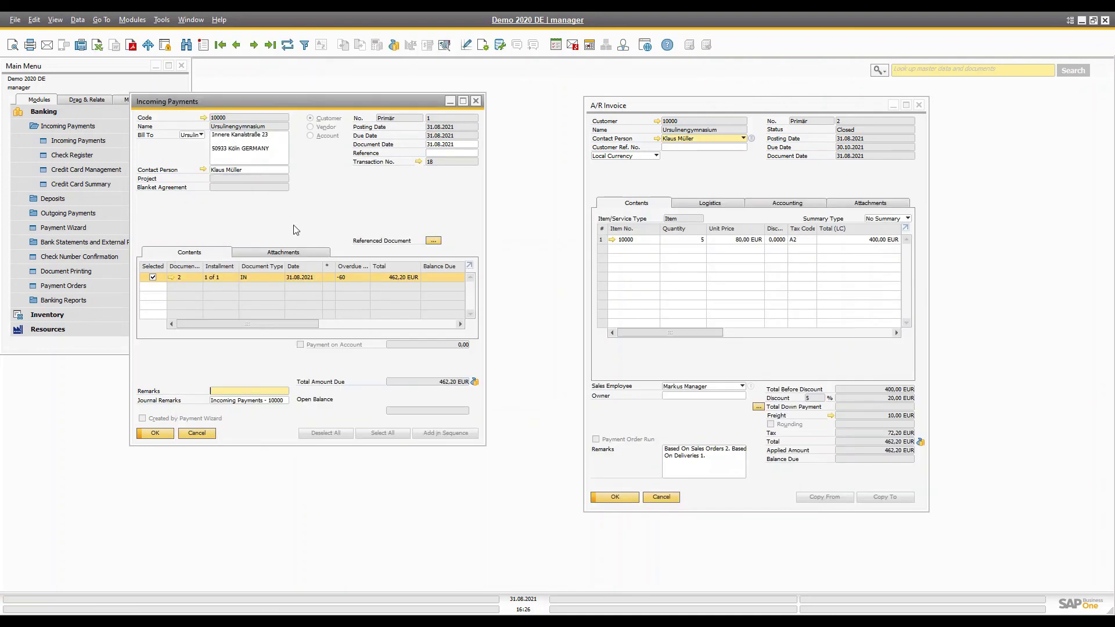